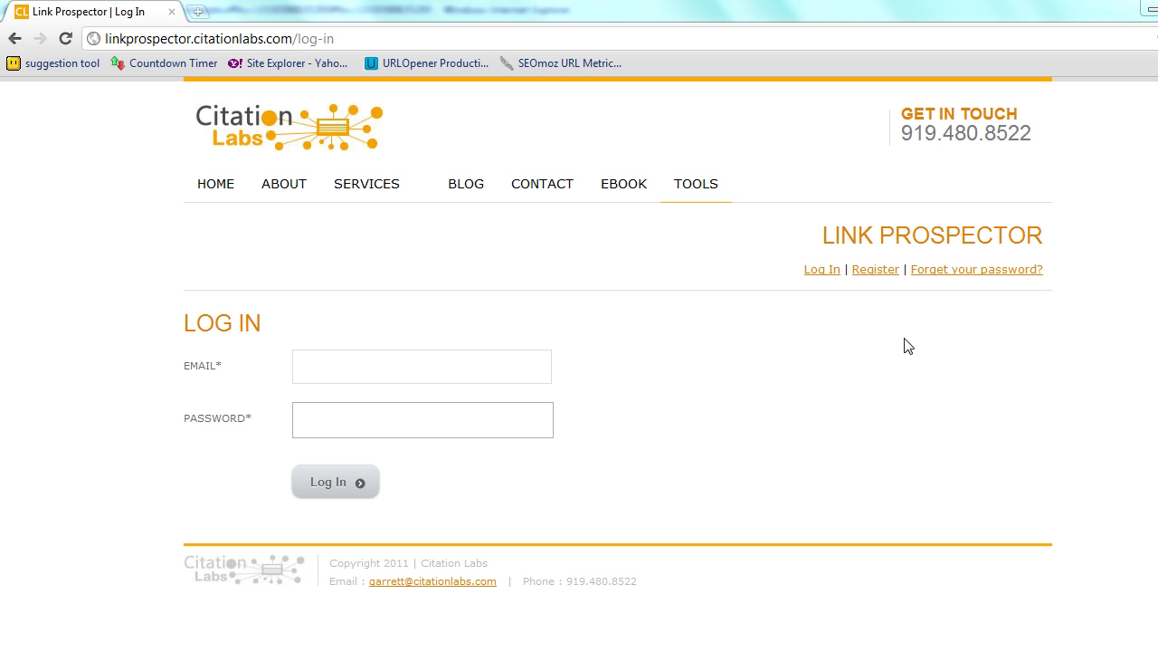
- Log in to Link Prospector with the saved account e-mail and the account password
{"action": "left_click", "coordinate": [350, 372]}
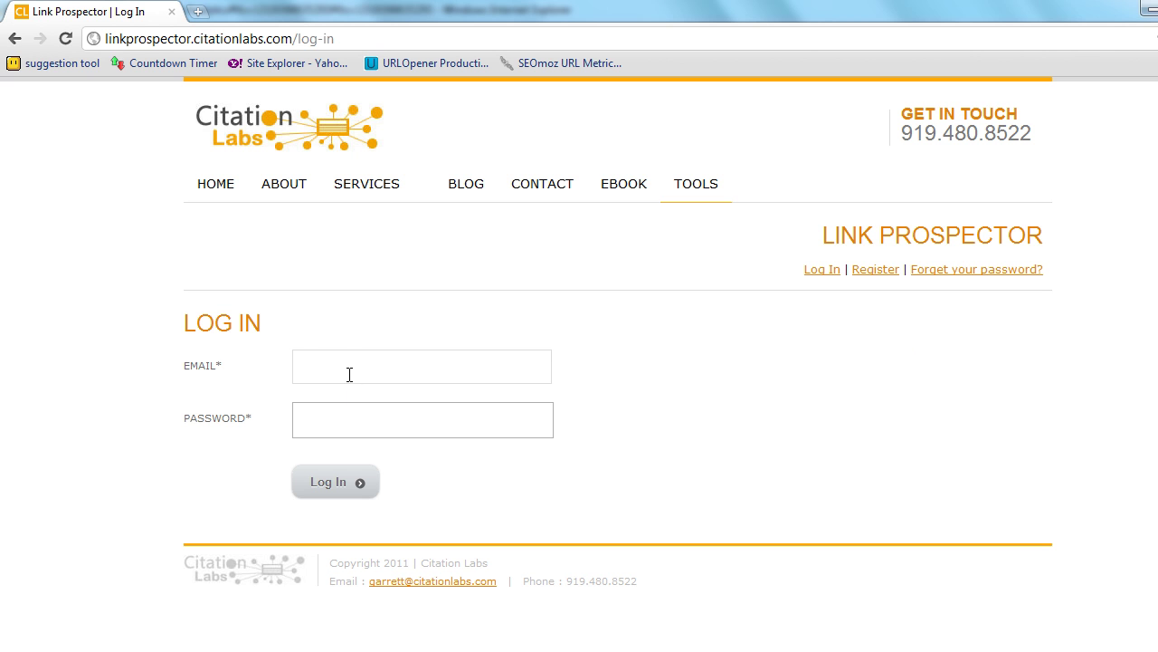
{"action": "key", "text": "Down"}
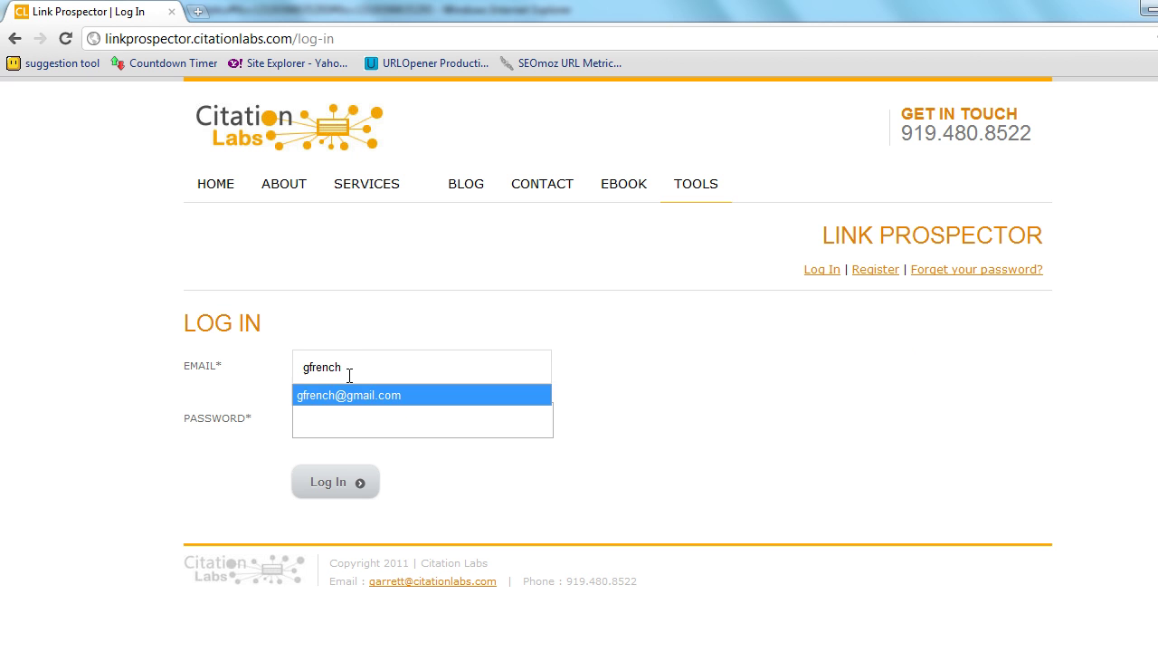
{"action": "key", "text": "Tab"}
{"action": "type", "text": "•"}
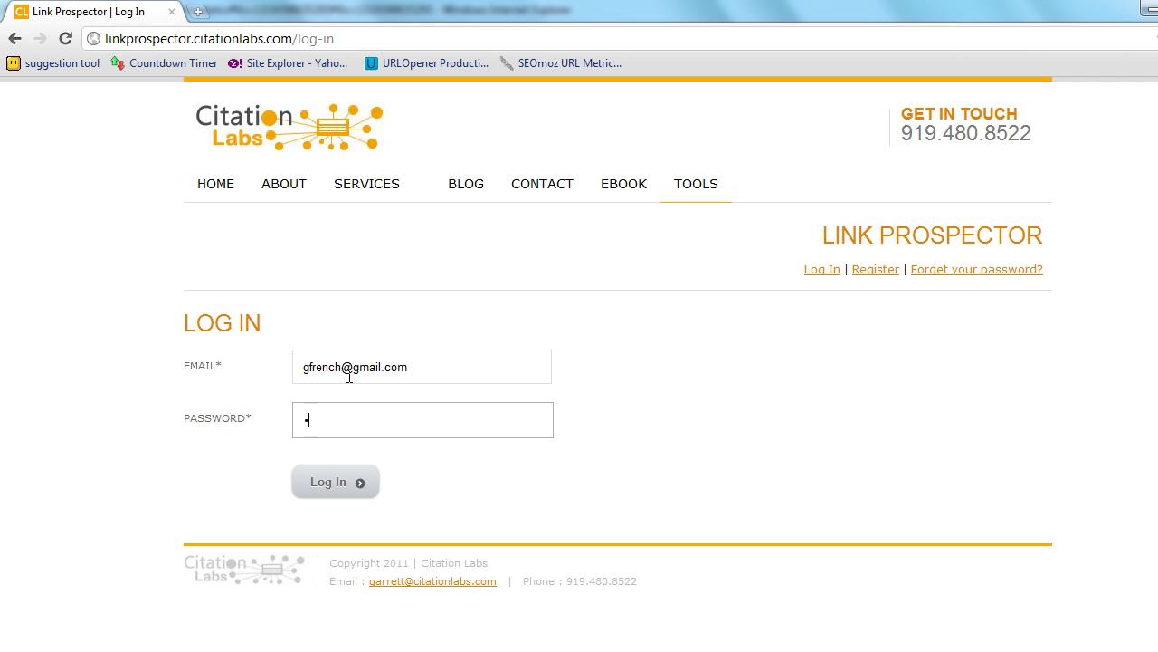
{"action": "type", "text": "••"}
{"action": "key", "text": "Return"}
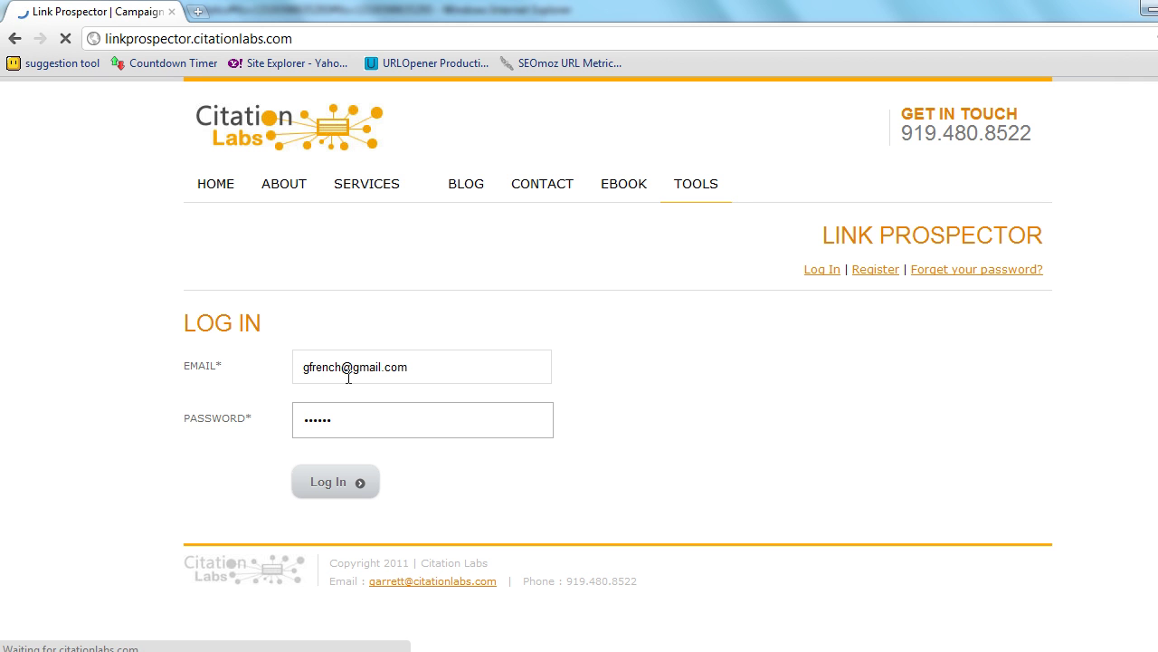
- Create a new campaign named 'web design service'
{"action": "scroll", "coordinate": [106, 400], "scroll_direction": "down", "scroll_amount": 1}
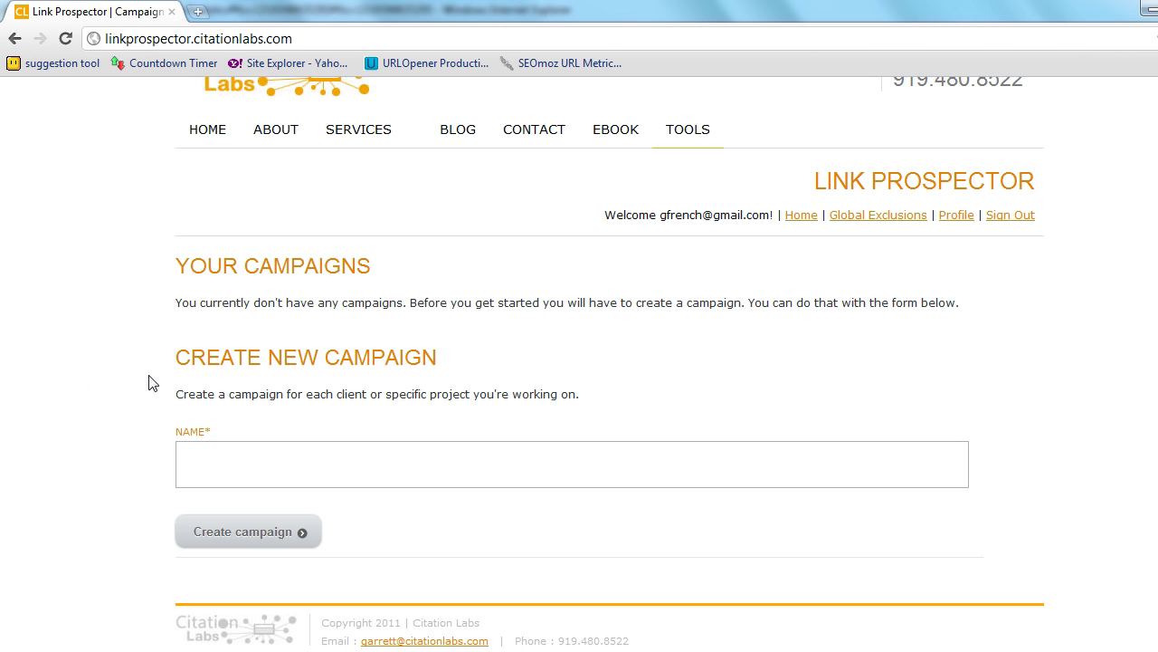
{"action": "left_click", "coordinate": [222, 466]}
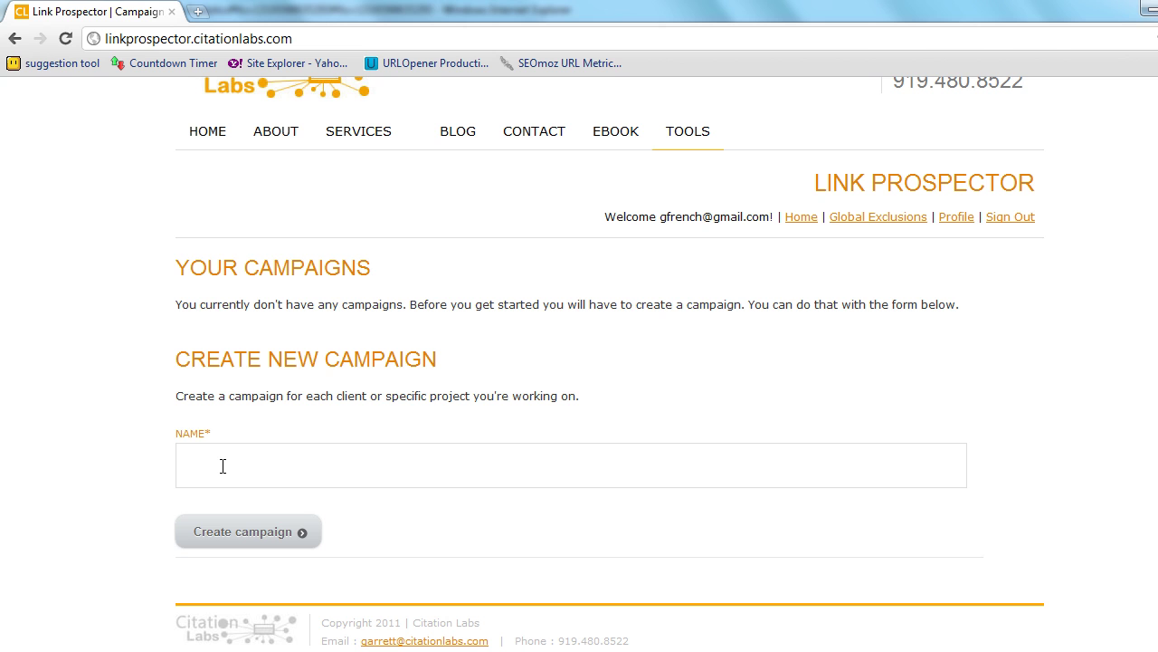
{"action": "type", "text": "web d"}
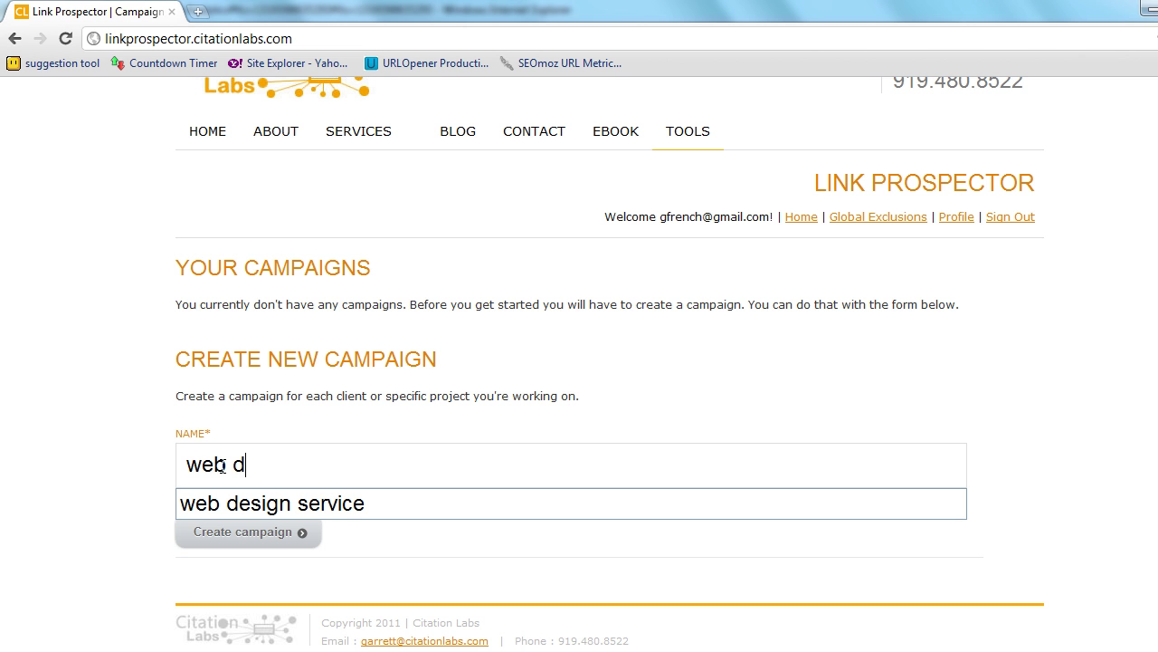
{"action": "type", "text": "esign service"}
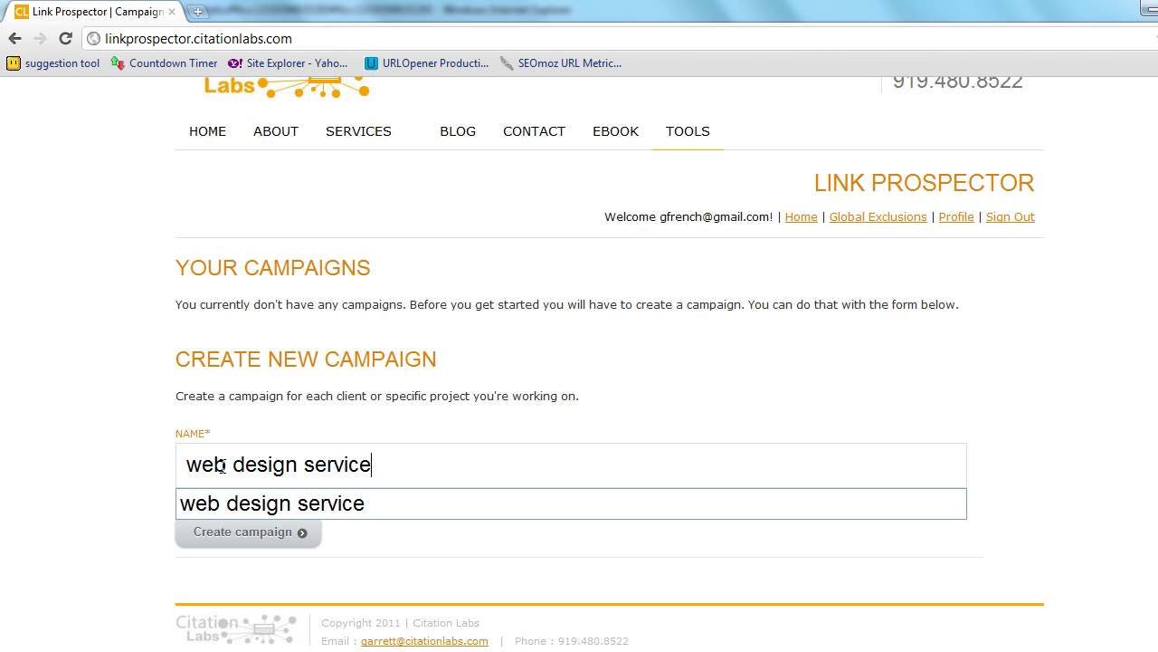
{"action": "key", "text": "Return"}
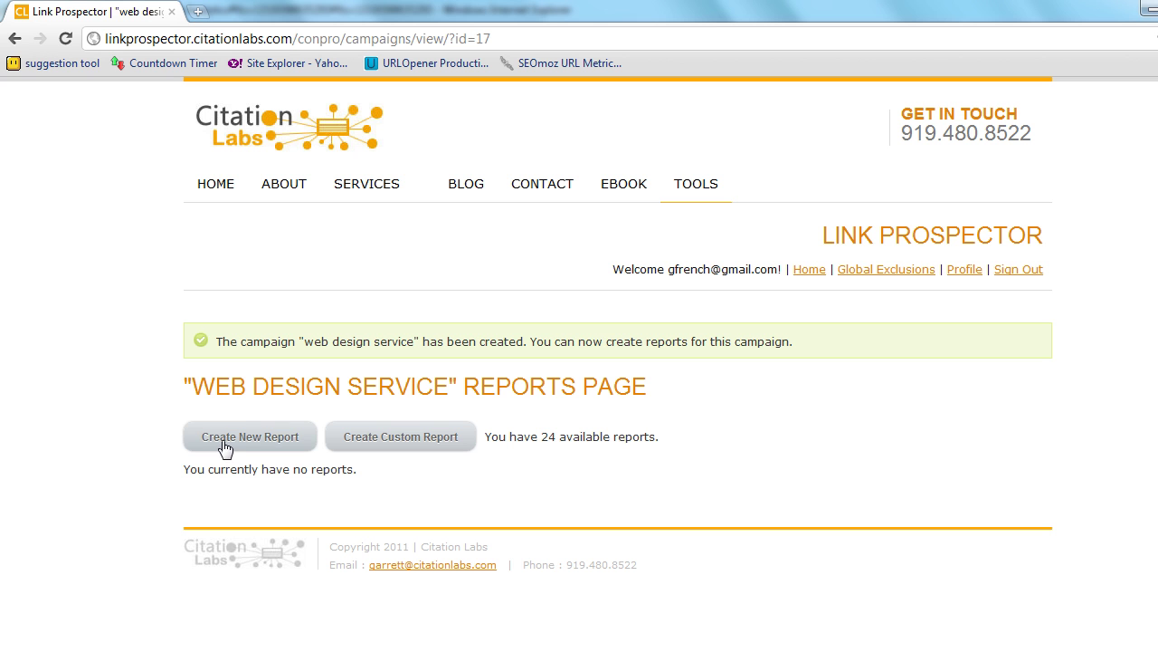
{"action": "left_click", "coordinate": [370, 447]}
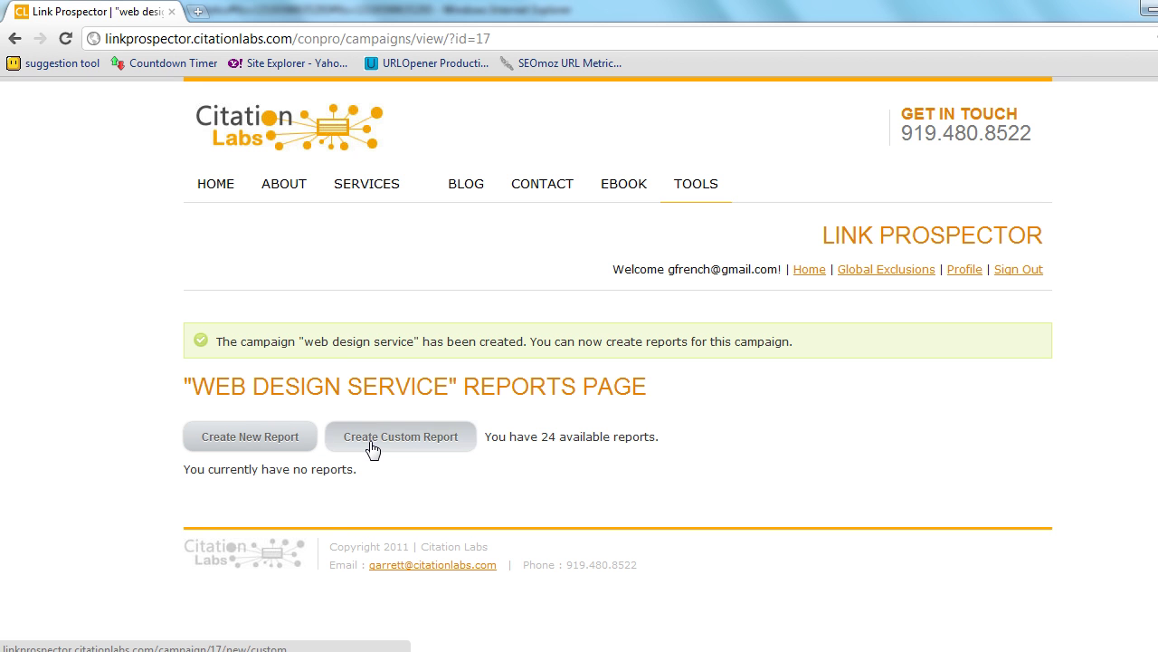
{"action": "scroll", "coordinate": [145, 442], "scroll_direction": "down", "scroll_amount": 3}
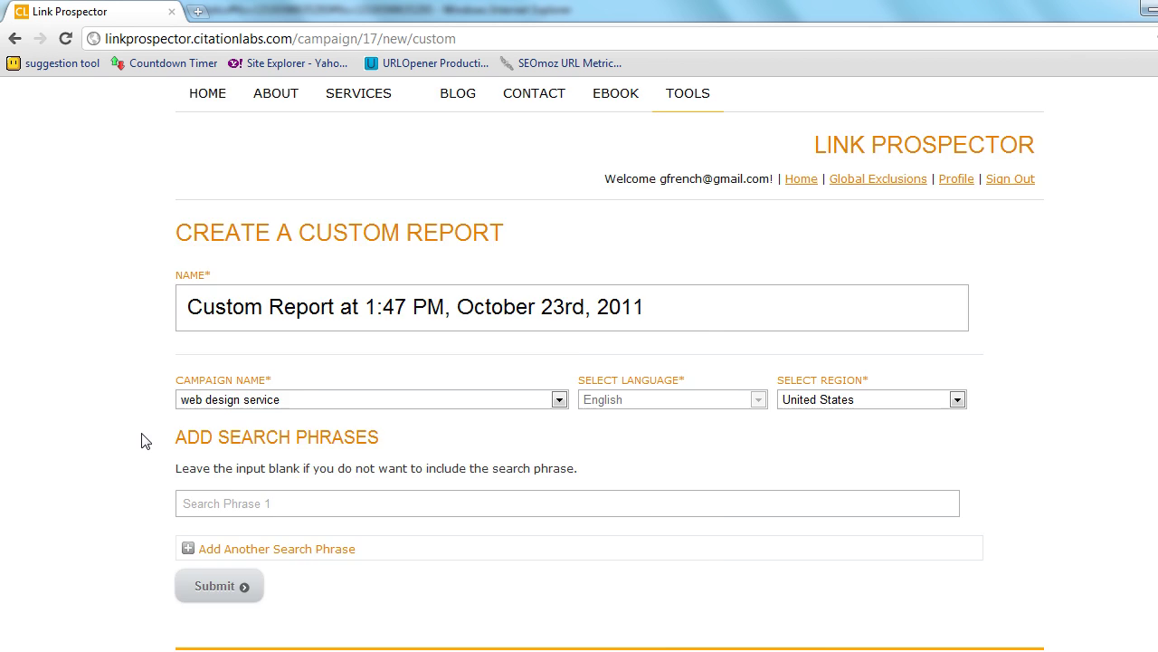
{"action": "left_click", "coordinate": [217, 463]}
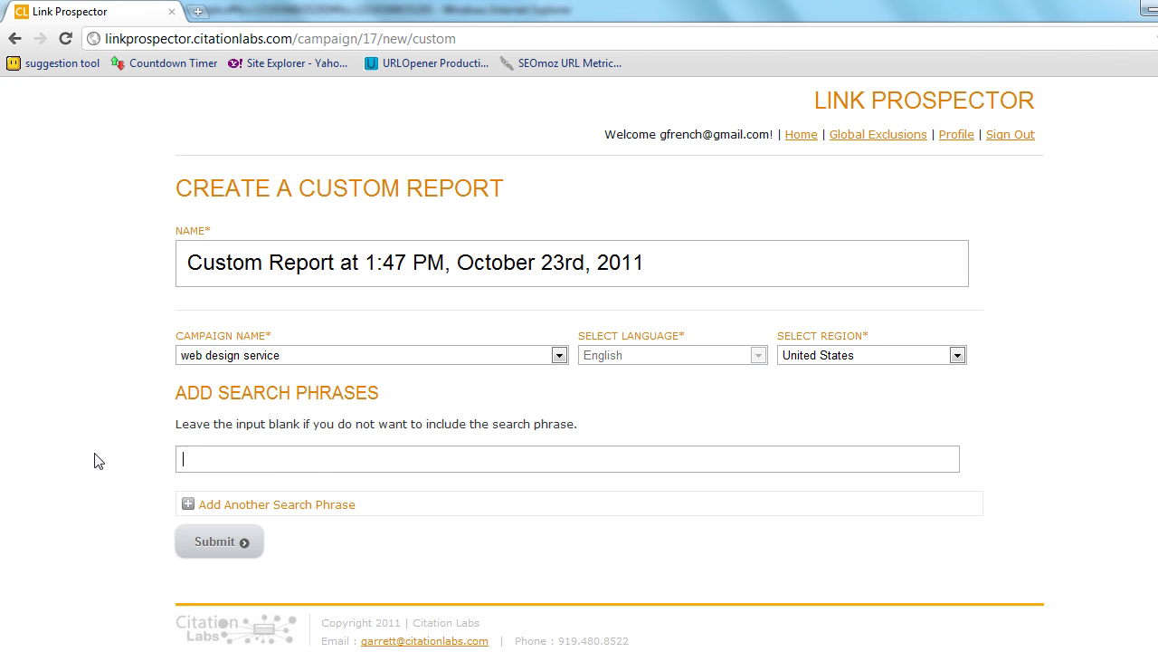
{"action": "left_click", "coordinate": [14, 39]}
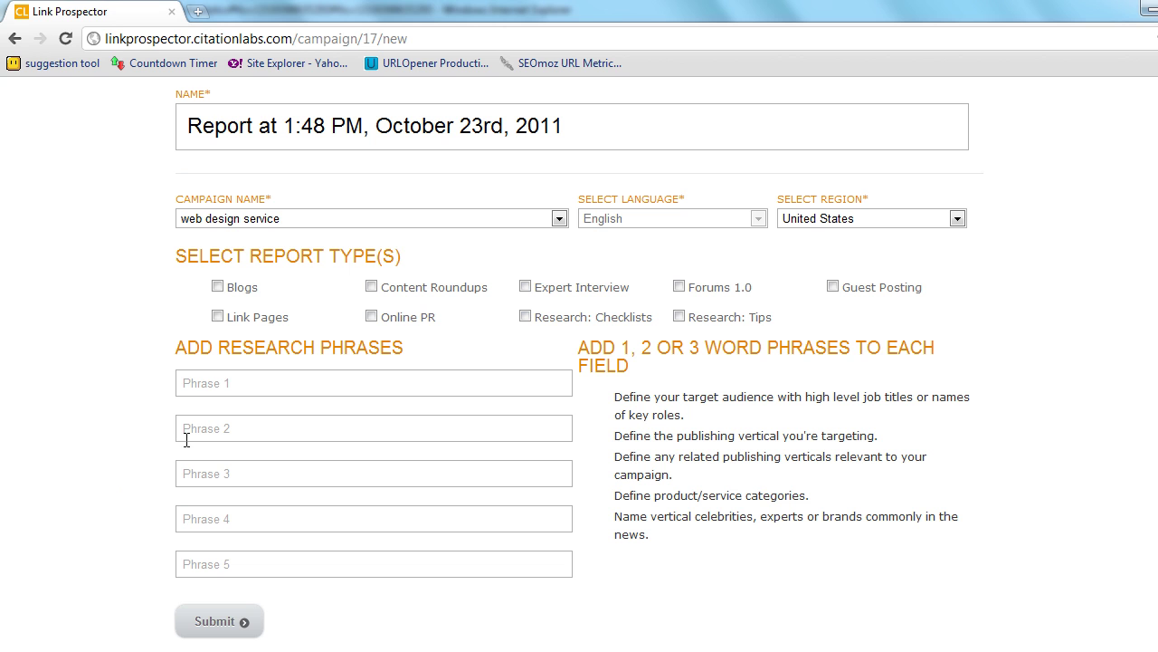
- Check Guest Posting as the report type on the new report form
{"action": "left_click", "coordinate": [834, 287]}
{"action": "left_click_drag", "start_coordinate": [933, 291], "coordinate": [830, 288]}
{"action": "left_click", "coordinate": [788, 292]}
- Paste 'affiliate marketing', 'make money online' and 'make money blogging' from Notepad into Phrases 1–3
{"action": "key", "text": "alt+Tab"}
{"action": "left_click_drag", "start_coordinate": [475, 260], "coordinate": [338, 260]}
{"action": "key", "text": "ctrl+c"}
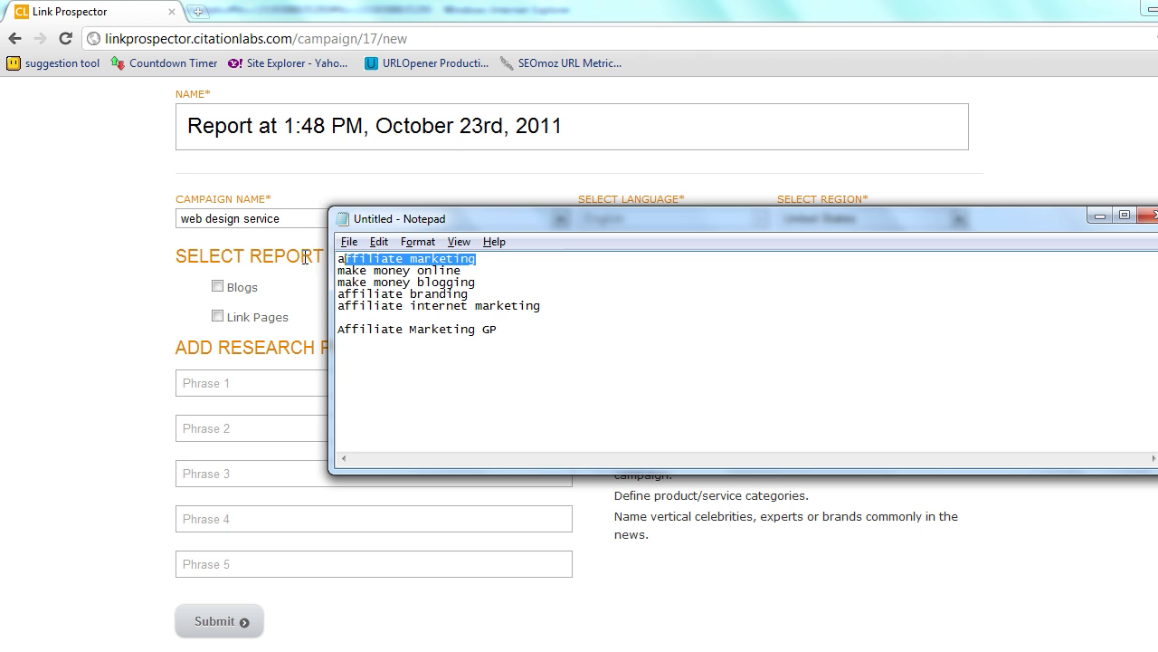
{"action": "key", "text": "alt+Tab"}
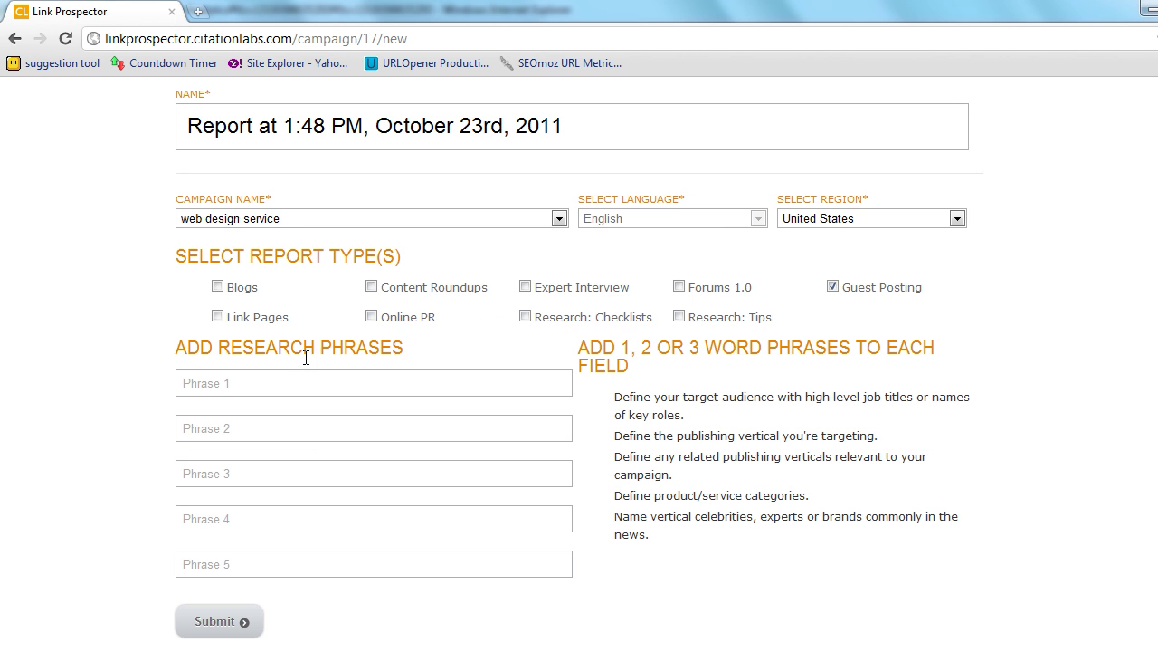
{"action": "left_click", "coordinate": [217, 377]}
{"action": "key", "text": "ctrl+v"}
{"action": "key", "text": "alt+Tab"}
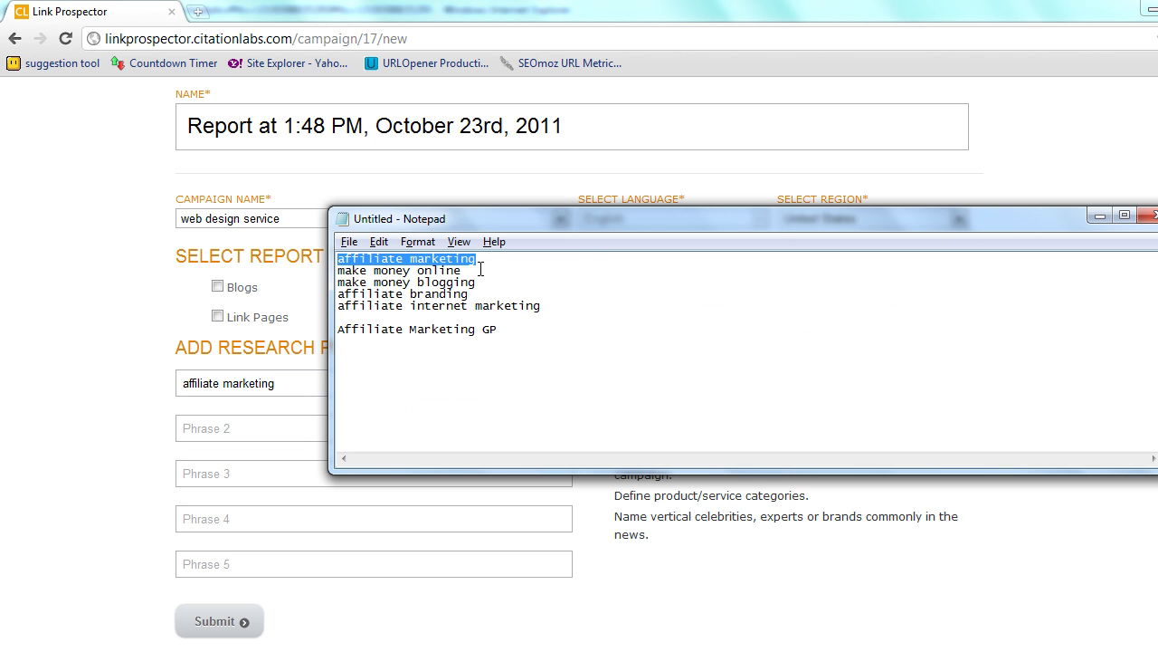
{"action": "left_click_drag", "start_coordinate": [463, 270], "coordinate": [338, 270]}
{"action": "key", "text": "ctrl+c"}
{"action": "key", "text": "alt+Tab"}
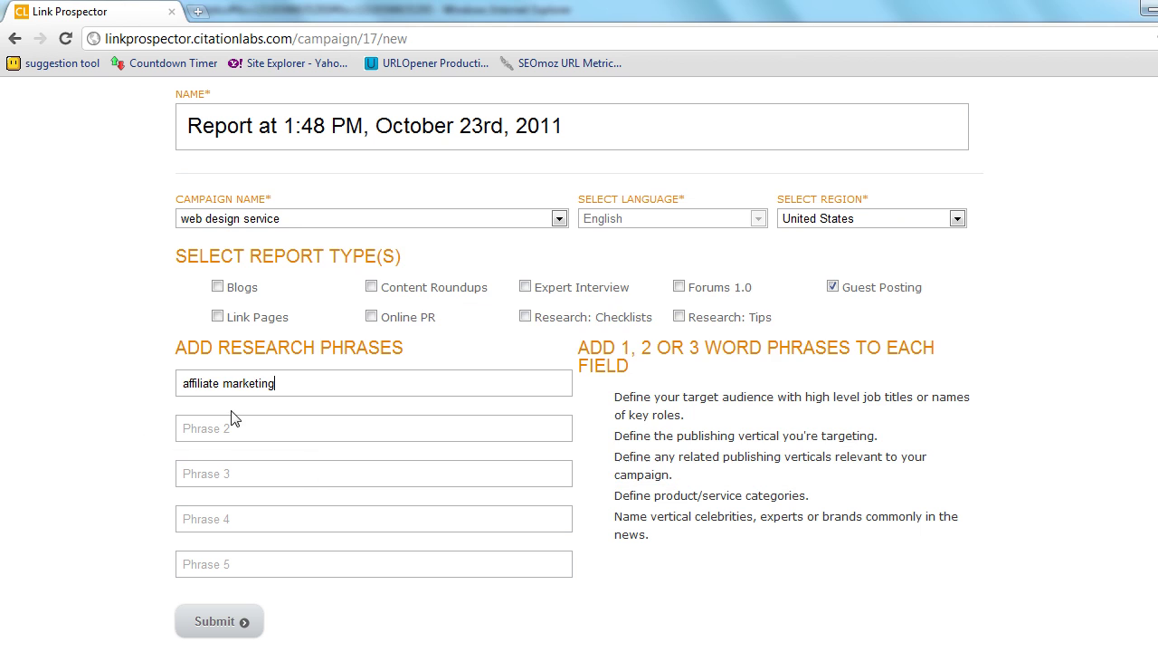
{"action": "left_click", "coordinate": [227, 429]}
{"action": "key", "text": "ctrl+v"}
{"action": "key", "text": "alt+Tab"}
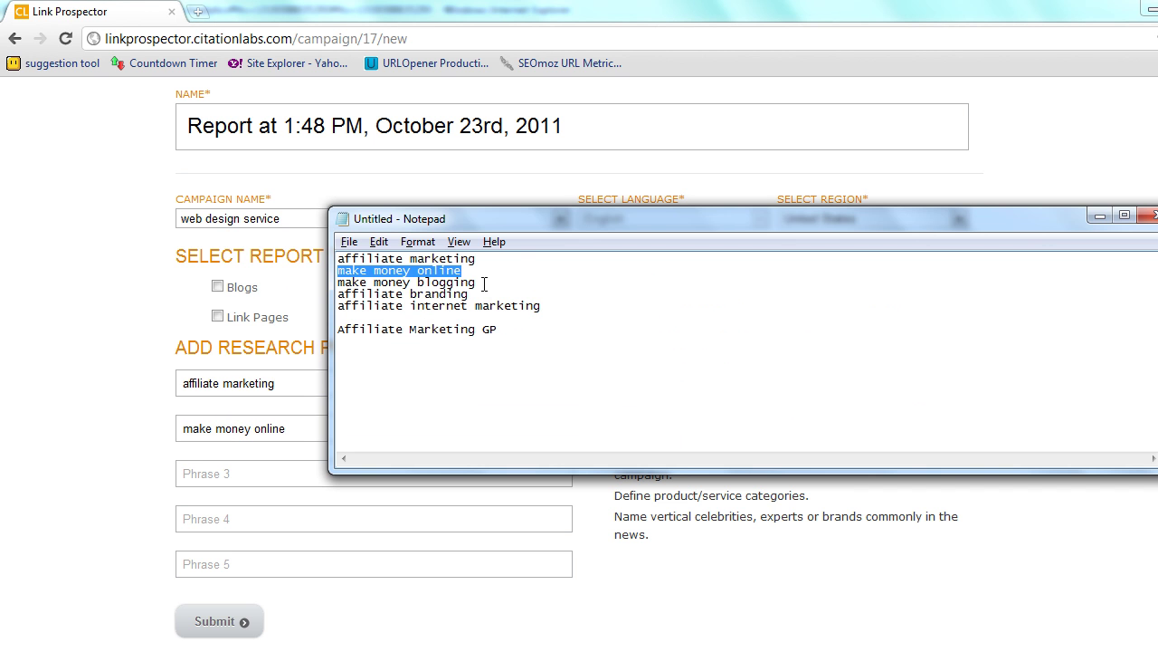
{"action": "left_click_drag", "start_coordinate": [485, 283], "coordinate": [318, 285]}
{"action": "key", "text": "ctrl+c"}
{"action": "key", "text": "alt+Tab"}
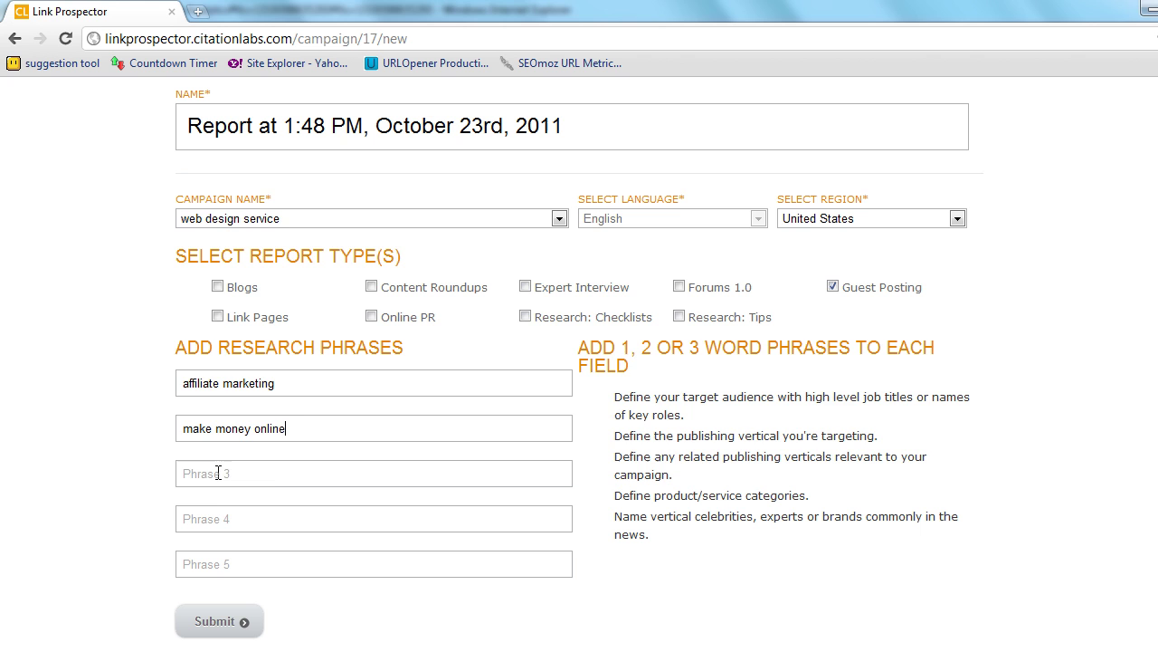
{"action": "left_click", "coordinate": [227, 471]}
{"action": "key", "text": "ctrl+v"}
- Paste 'affiliate branding' and 'affiliate internet marketing' into Phrases 4 and 5
{"action": "key", "text": "alt+Tab"}
{"action": "left_click_drag", "start_coordinate": [478, 294], "coordinate": [304, 300]}
{"action": "key", "text": "ctrl+c"}
{"action": "key", "text": "alt+Tab"}
{"action": "left_click", "coordinate": [229, 514]}
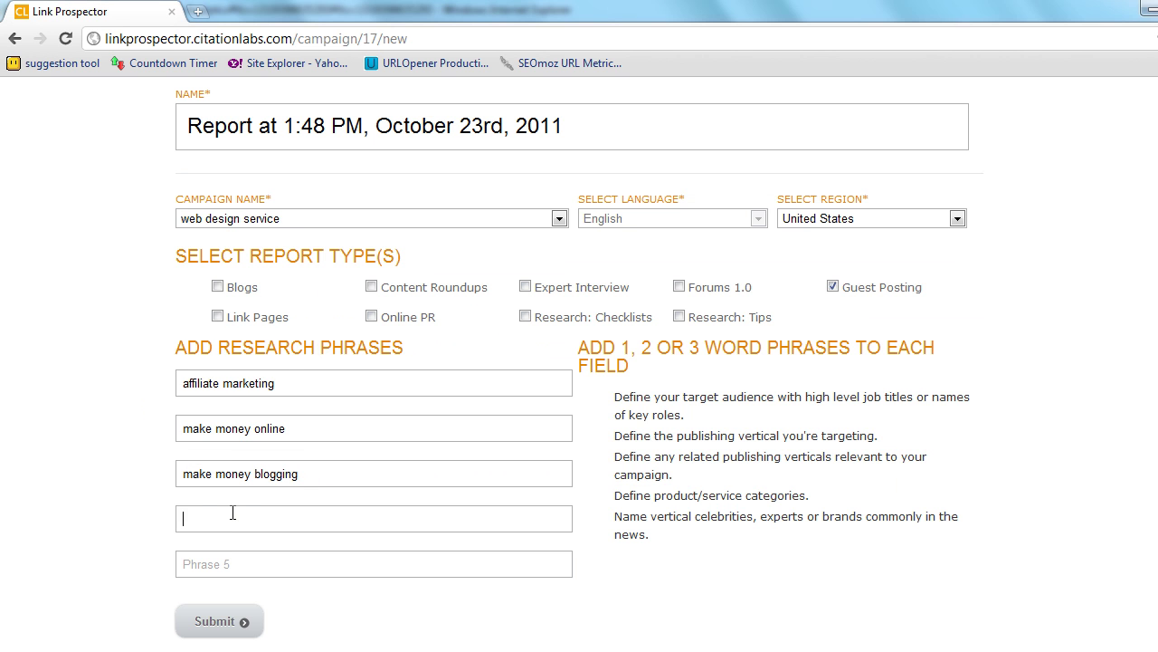
{"action": "key", "text": "ctrl+v"}
{"action": "key", "text": "alt+Tab"}
{"action": "left_click_drag", "start_coordinate": [541, 305], "coordinate": [305, 305]}
{"action": "key", "text": "ctrl+c"}
{"action": "key", "text": "alt+Tab"}
{"action": "left_click", "coordinate": [208, 562]}
{"action": "key", "text": "ctrl+v"}
{"action": "scroll", "coordinate": [80, 511], "scroll_direction": "down", "scroll_amount": 2}
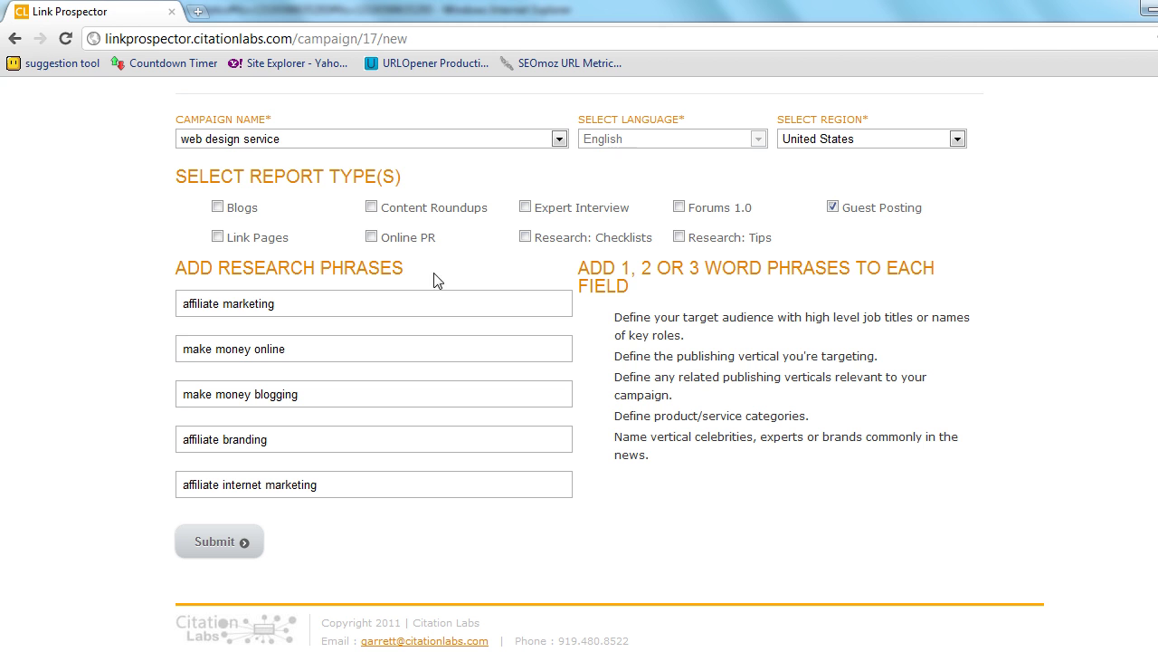
- Submit the guest-posting report request with the five research phrases
{"action": "left_click_drag", "start_coordinate": [438, 271], "coordinate": [187, 269]}
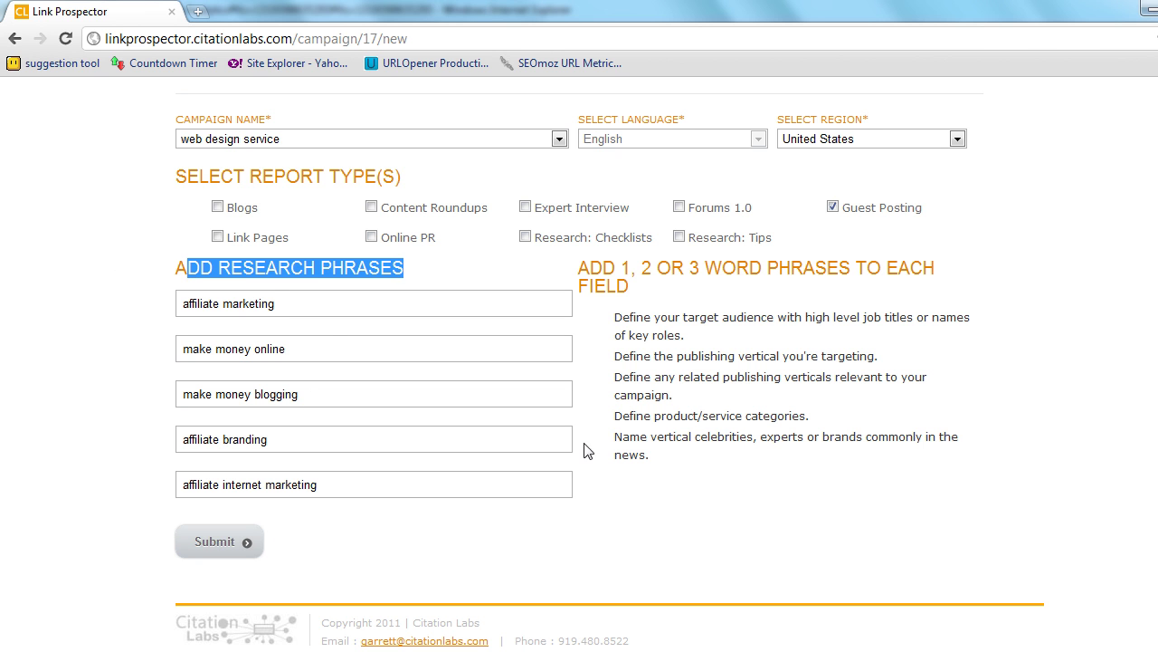
{"action": "left_click_drag", "start_coordinate": [663, 471], "coordinate": [630, 312]}
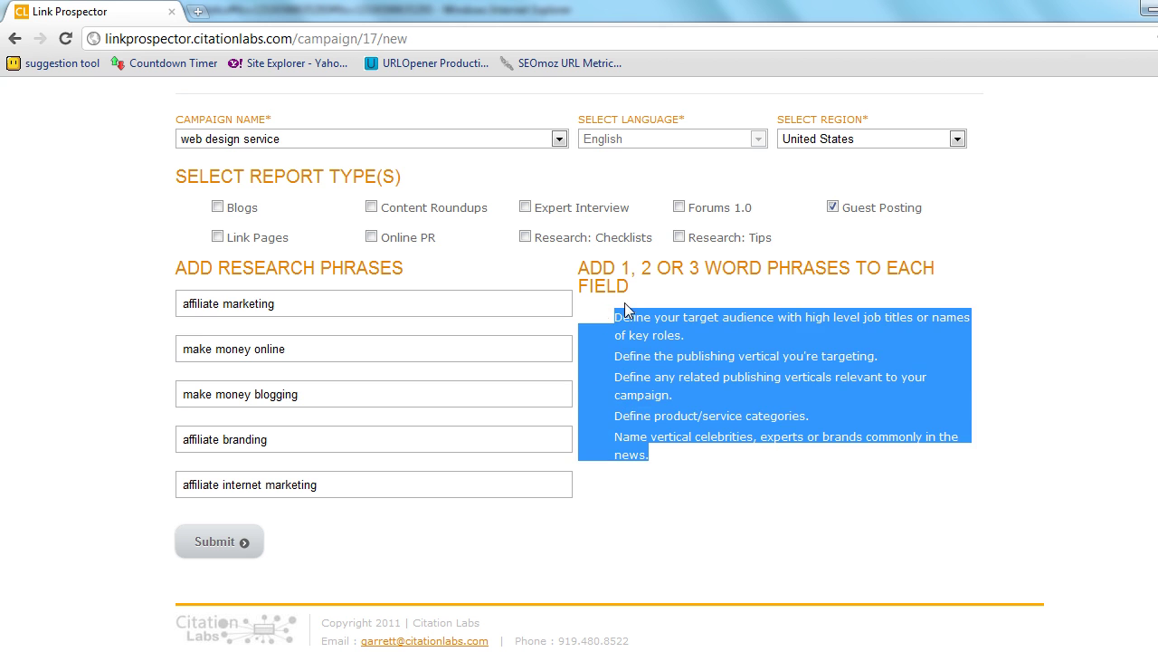
{"action": "left_click", "coordinate": [637, 333]}
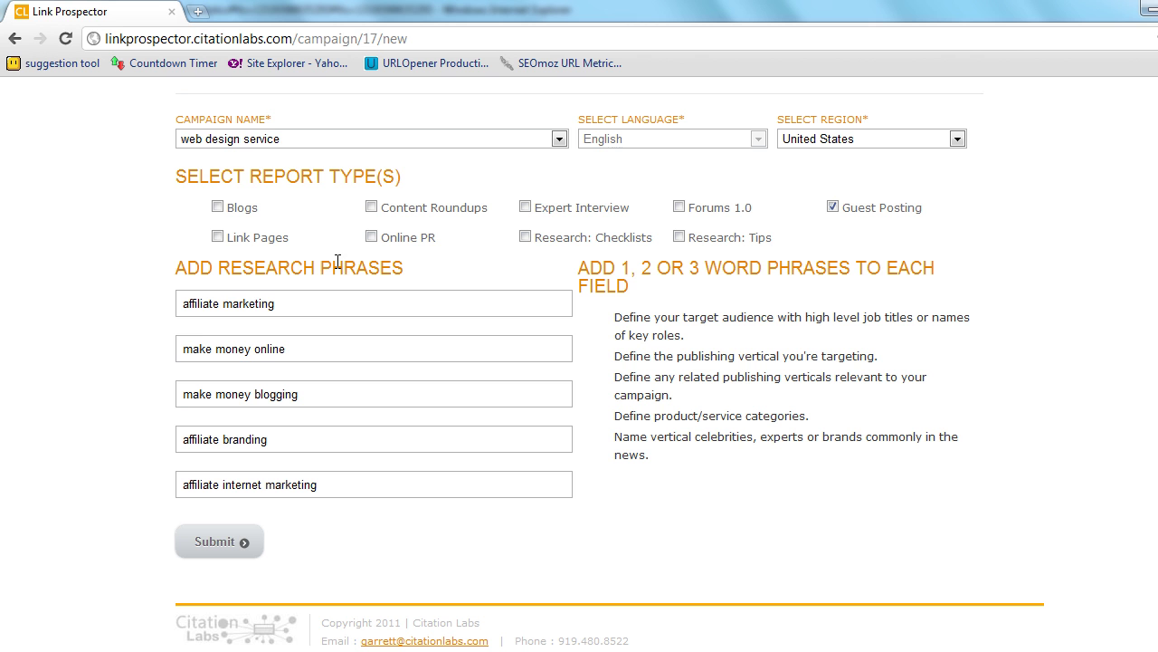
{"action": "left_click", "coordinate": [225, 541]}
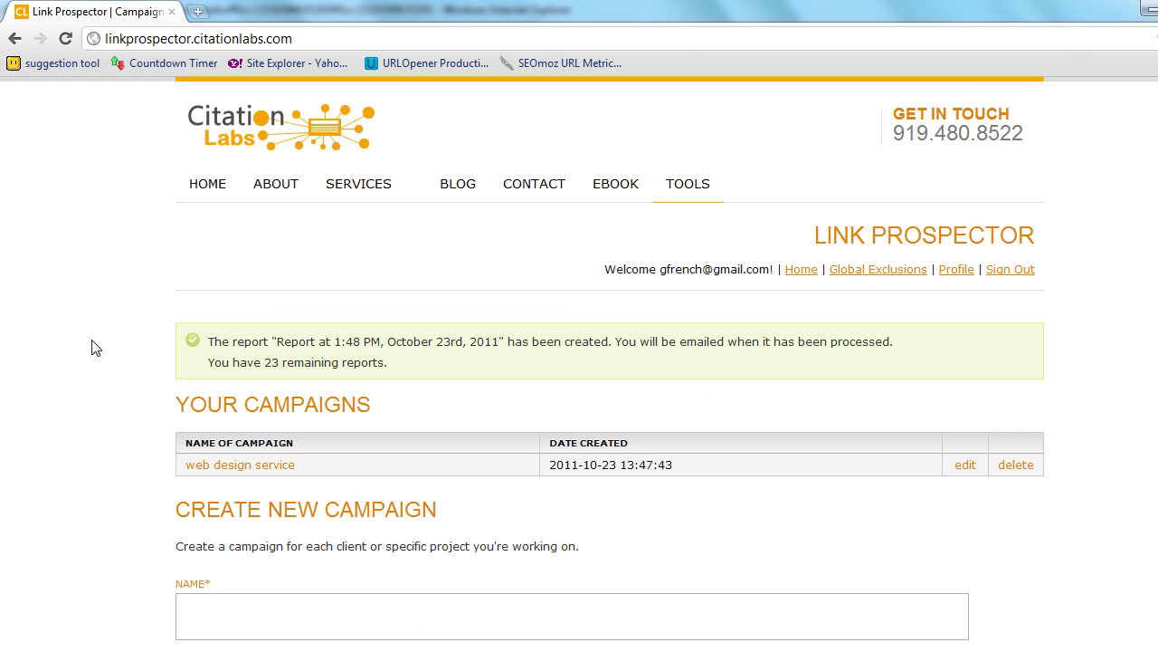
- Open the web design service campaign's report listing 2217 domains ranked by OCCRANK
{"action": "scroll", "coordinate": [93, 347], "scroll_direction": "down", "scroll_amount": 3}
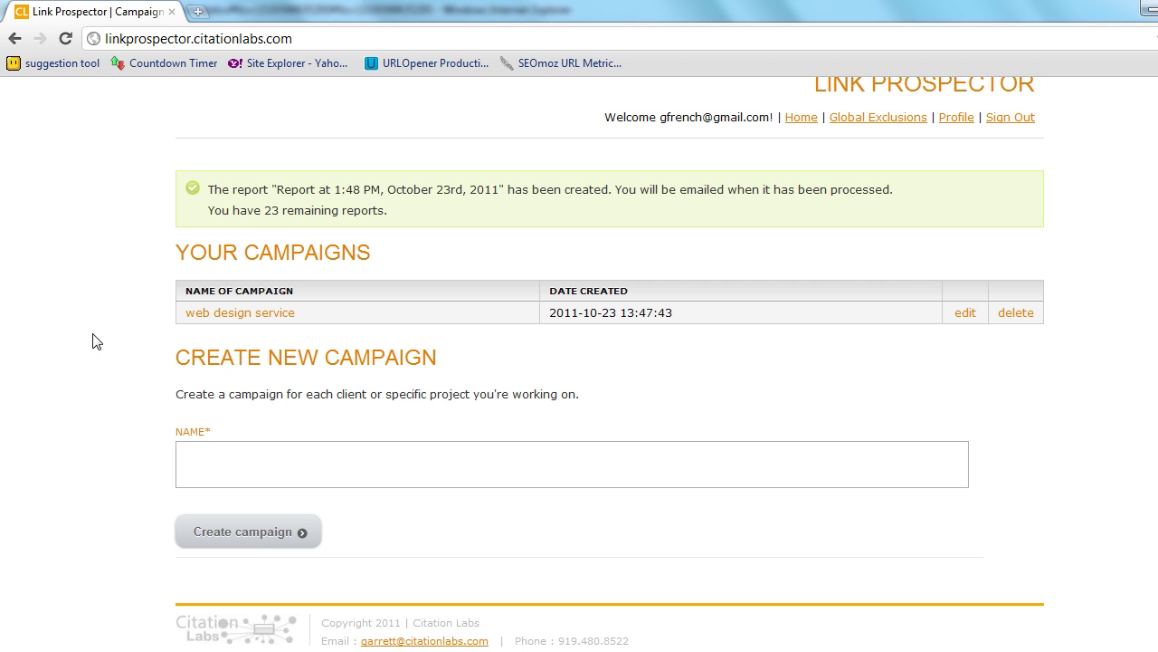
{"action": "left_click", "coordinate": [234, 324]}
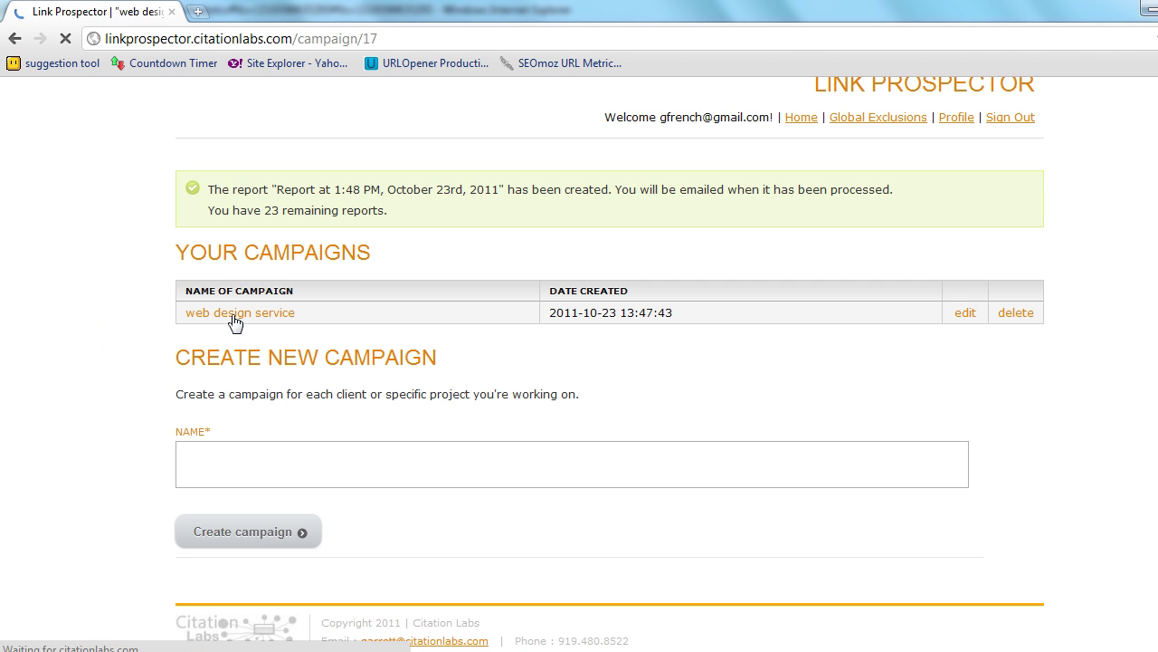
{"action": "left_click_drag", "start_coordinate": [840, 357], "coordinate": [988, 363]}
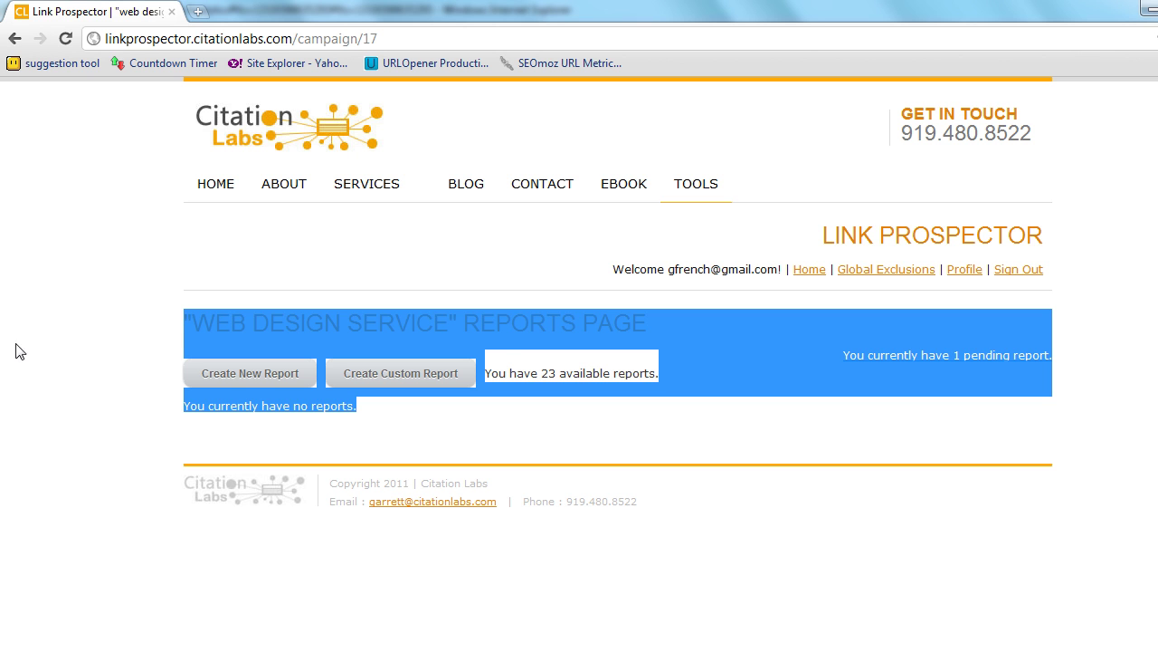
{"action": "left_click", "coordinate": [80, 279]}
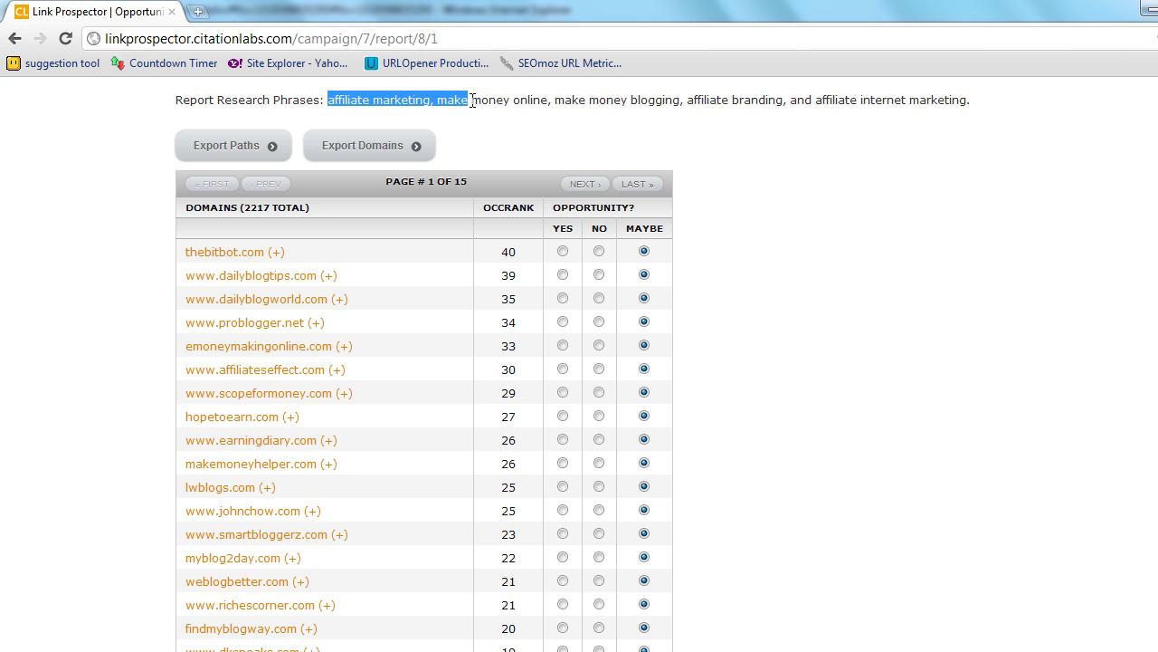
- Review the report's research phrases, its 2217 domain total and thebitbot.com's top OCCRANK of 40
{"action": "left_click_drag", "start_coordinate": [471, 101], "coordinate": [967, 103]}
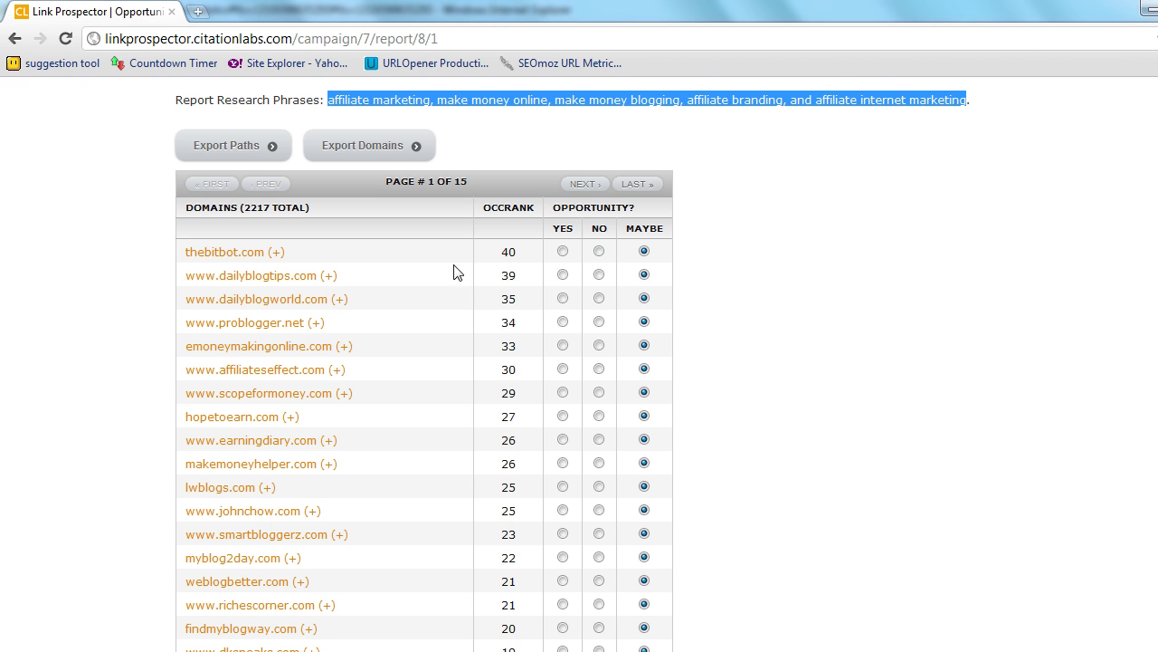
{"action": "left_click_drag", "start_coordinate": [519, 254], "coordinate": [503, 252]}
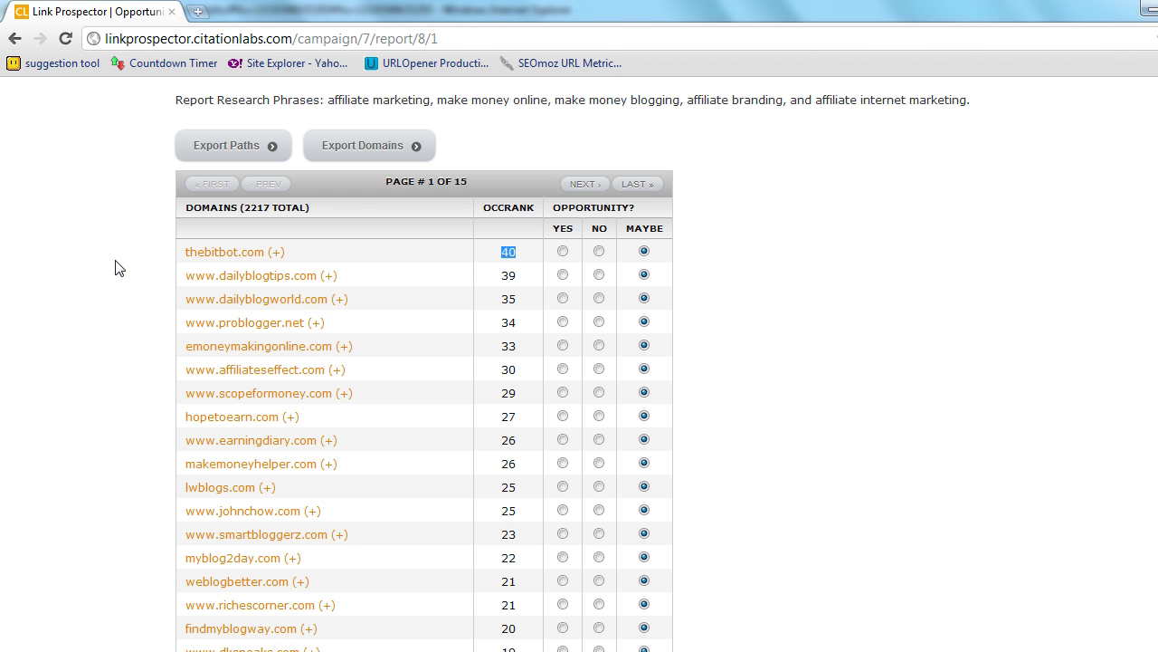
{"action": "left_click_drag", "start_coordinate": [241, 209], "coordinate": [274, 206]}
{"action": "left_click_drag", "start_coordinate": [519, 259], "coordinate": [502, 251]}
- Scroll through the domain list and return to the top of the table
{"action": "scroll", "coordinate": [444, 342], "scroll_direction": "down", "scroll_amount": 5}
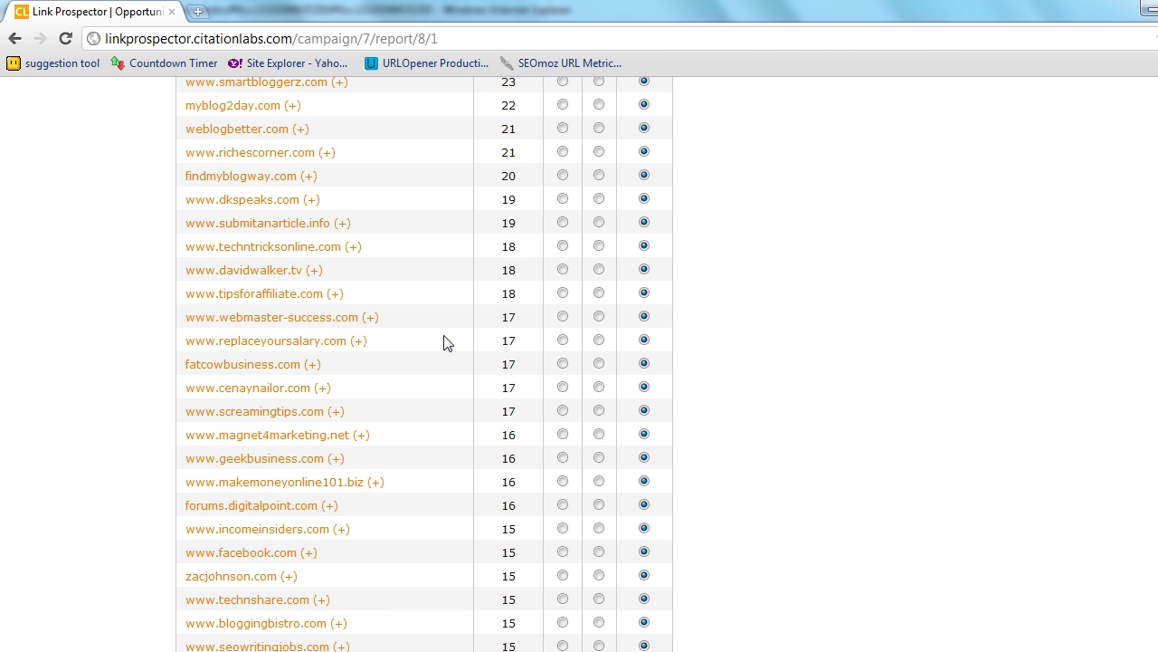
{"action": "scroll", "coordinate": [444, 342], "scroll_direction": "down", "scroll_amount": 1}
{"action": "left_click_drag", "start_coordinate": [398, 512], "coordinate": [177, 211]}
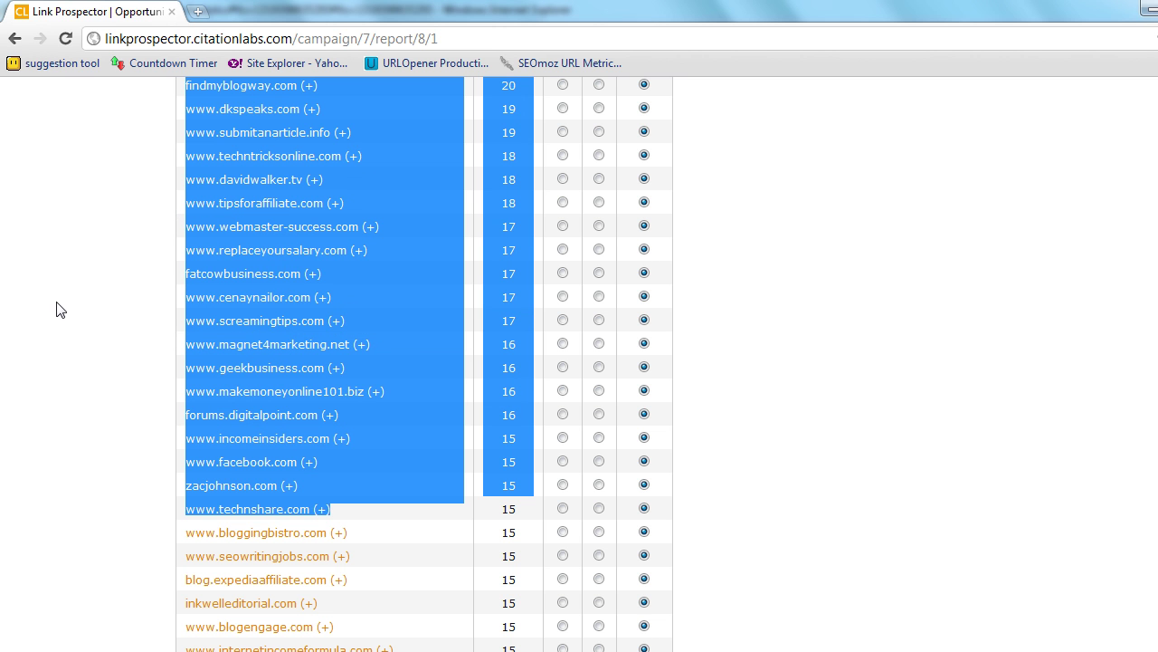
{"action": "scroll", "coordinate": [60, 311], "scroll_direction": "up", "scroll_amount": 4}
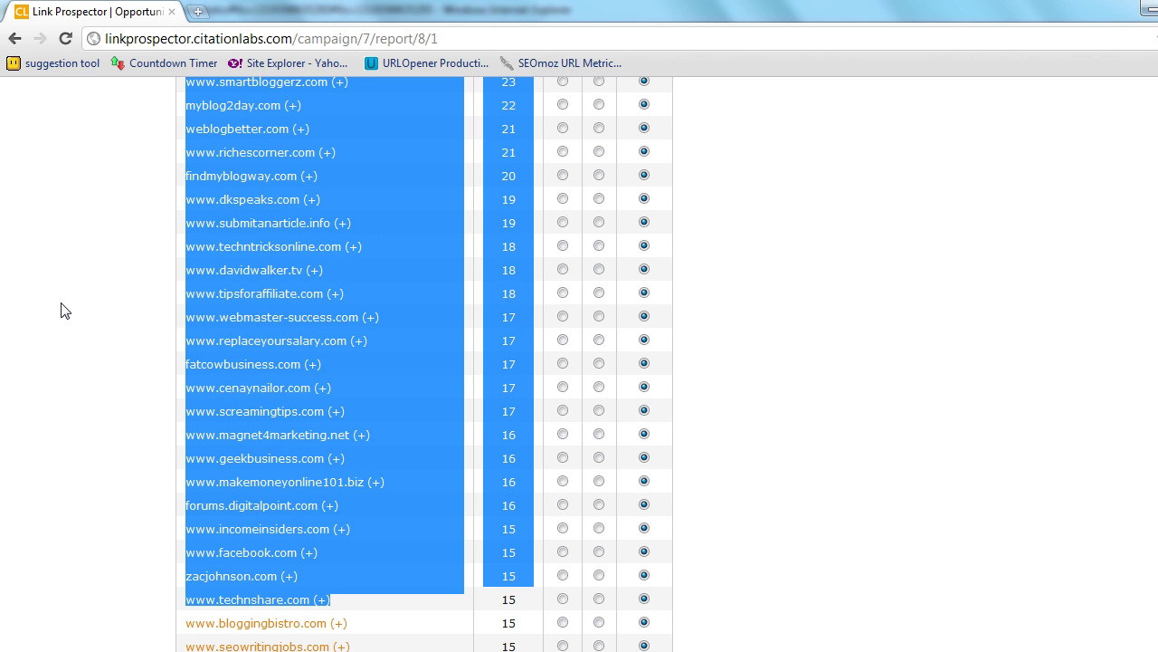
{"action": "scroll", "coordinate": [61, 310], "scroll_direction": "up", "scroll_amount": 1}
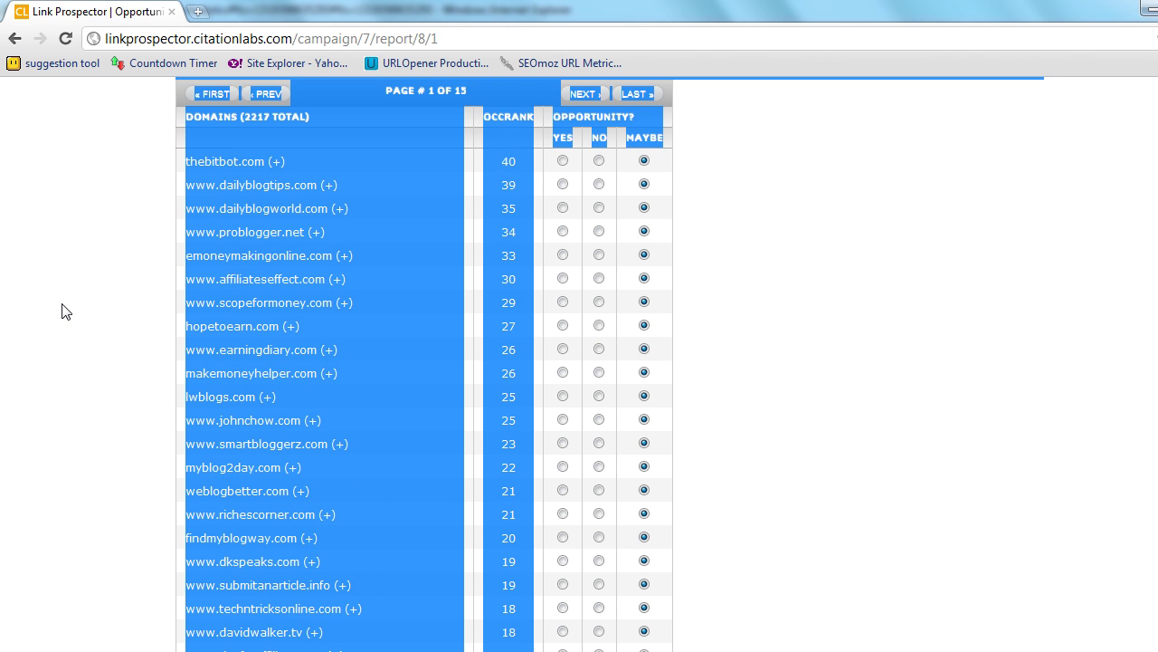
{"action": "left_click", "coordinate": [48, 310]}
{"action": "scroll", "coordinate": [48, 310], "scroll_direction": "down", "scroll_amount": 6}
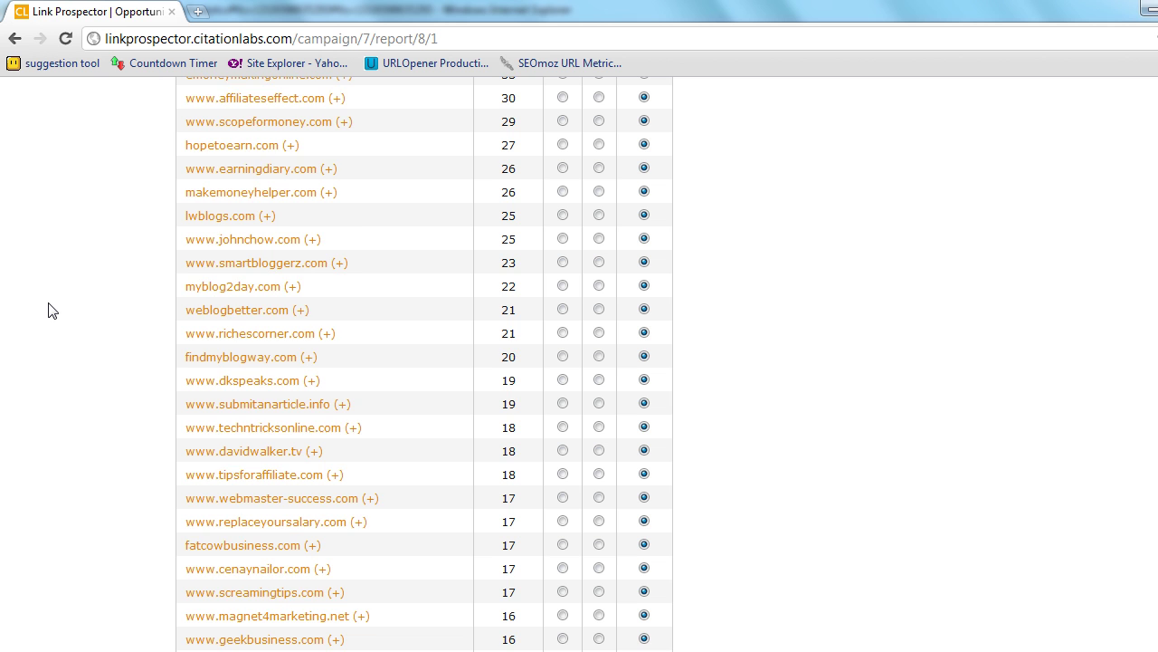
{"action": "scroll", "coordinate": [51, 310], "scroll_direction": "down", "scroll_amount": 8}
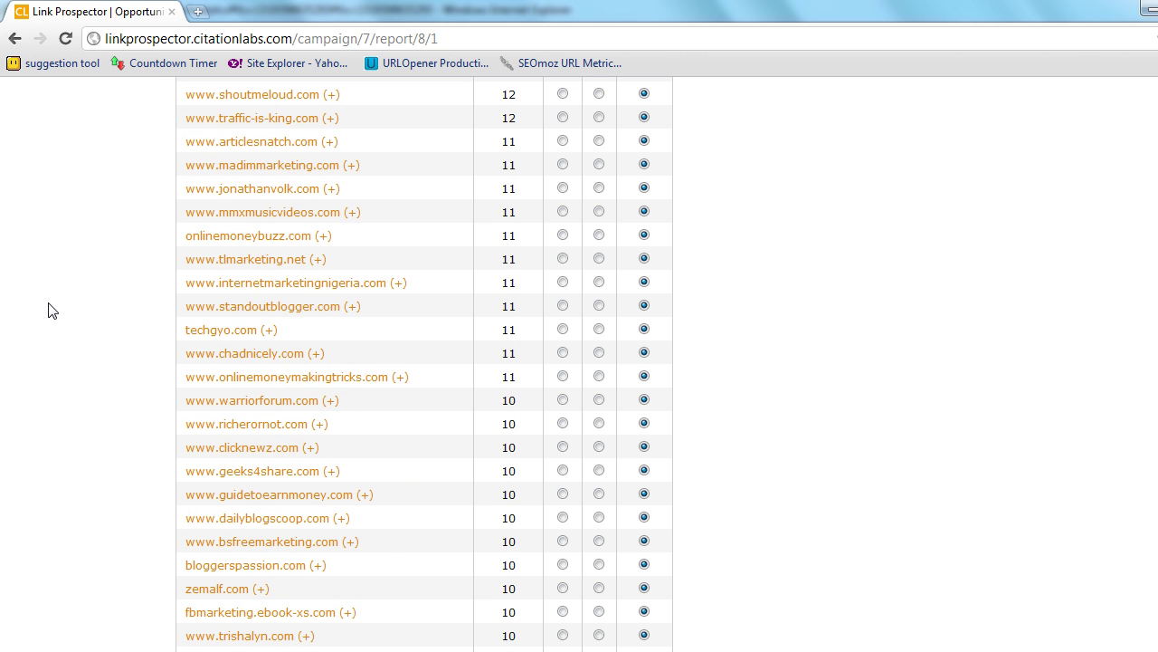
{"action": "scroll", "coordinate": [51, 310], "scroll_direction": "down", "scroll_amount": 7}
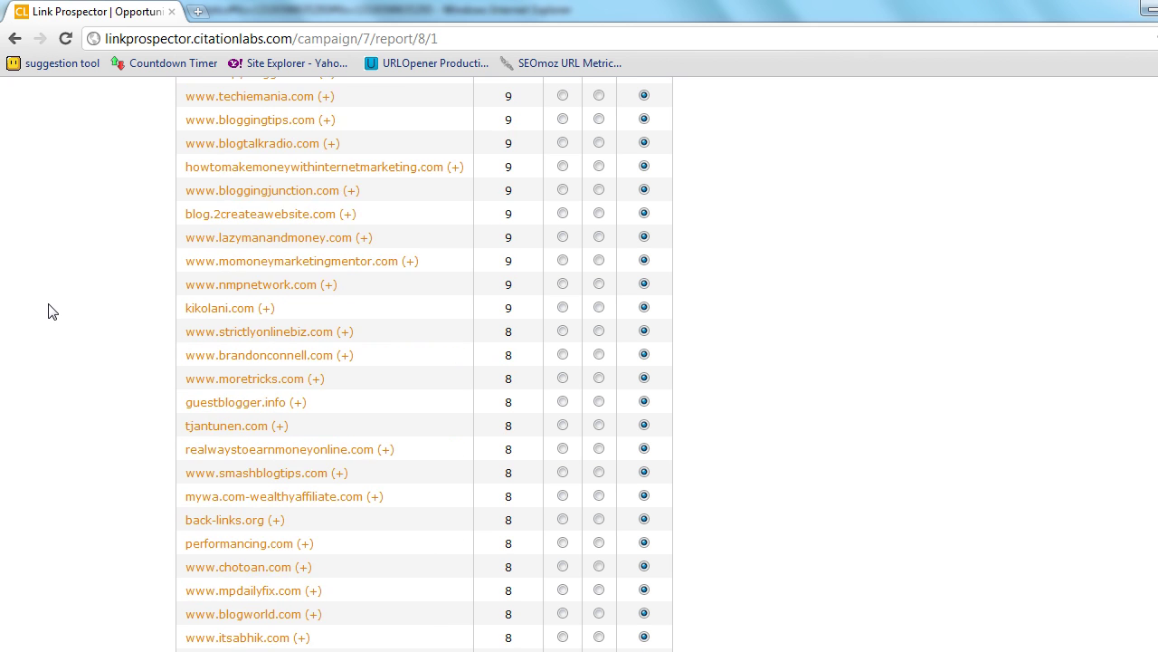
{"action": "scroll", "coordinate": [51, 310], "scroll_direction": "down", "scroll_amount": 2}
{"action": "scroll", "coordinate": [57, 310], "scroll_direction": "up", "scroll_amount": 17}
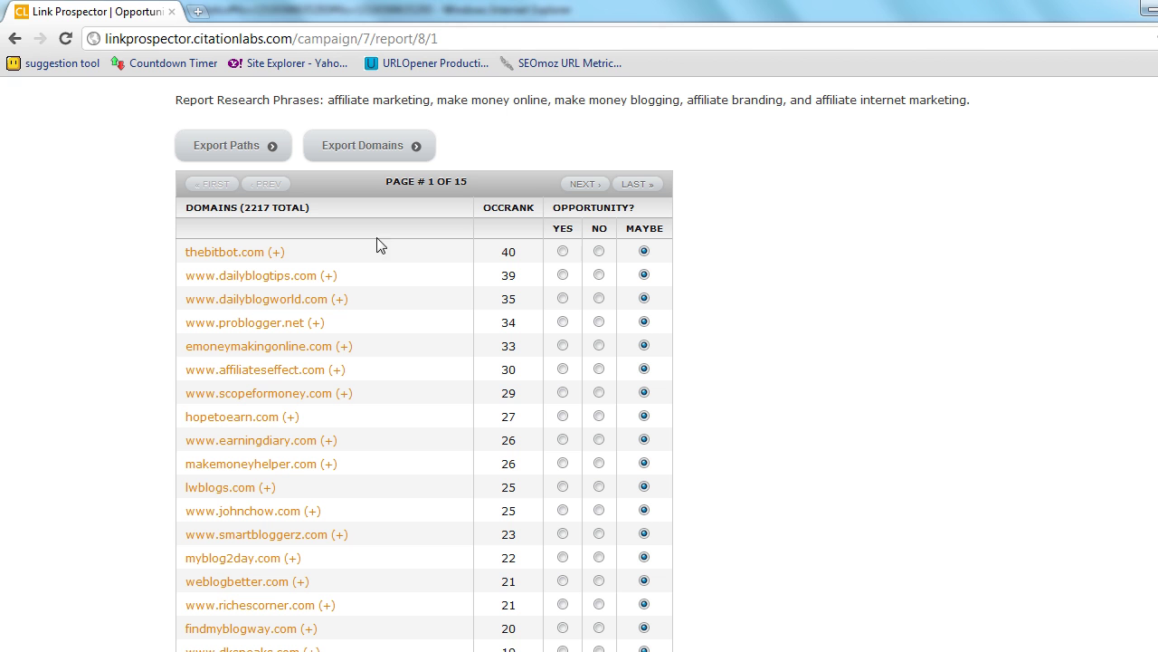
- Mark dailyblogtips, dailyblogworld, emoneymakingonline, affiliateseffect and scopeformoney as Yes, leaving problogger.net Maybe
{"action": "left_click", "coordinate": [563, 275]}
{"action": "left_click", "coordinate": [563, 298]}
{"action": "left_click_drag", "start_coordinate": [360, 327], "coordinate": [181, 323]}
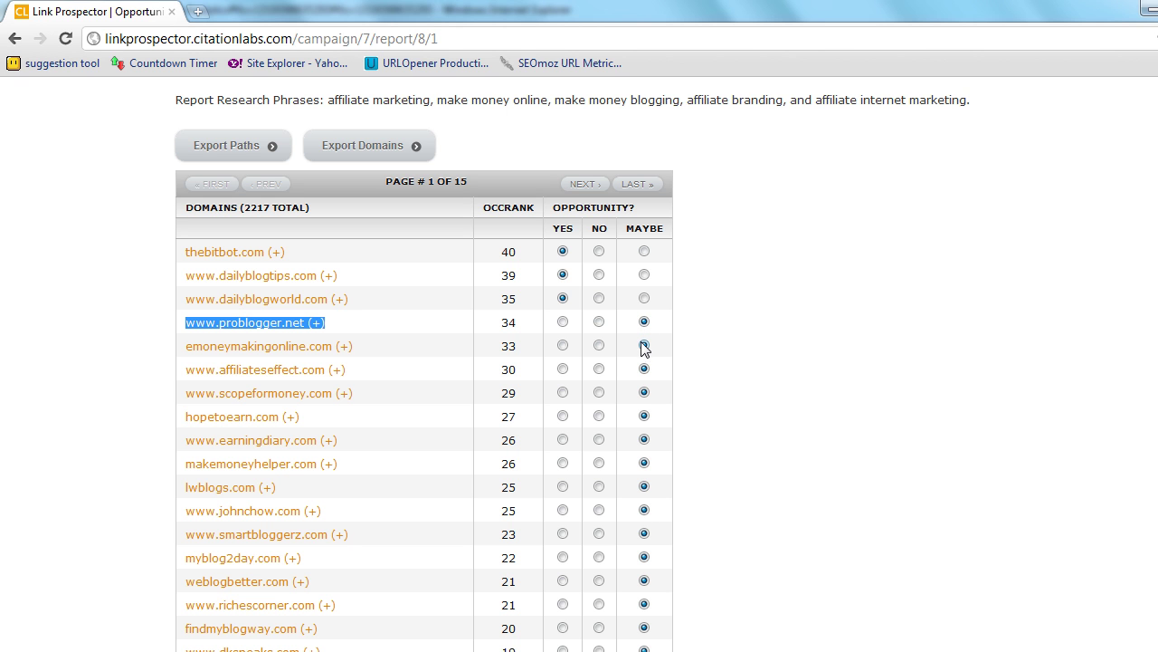
{"action": "left_click", "coordinate": [563, 346]}
{"action": "left_click", "coordinate": [563, 370]}
{"action": "left_click", "coordinate": [563, 392]}
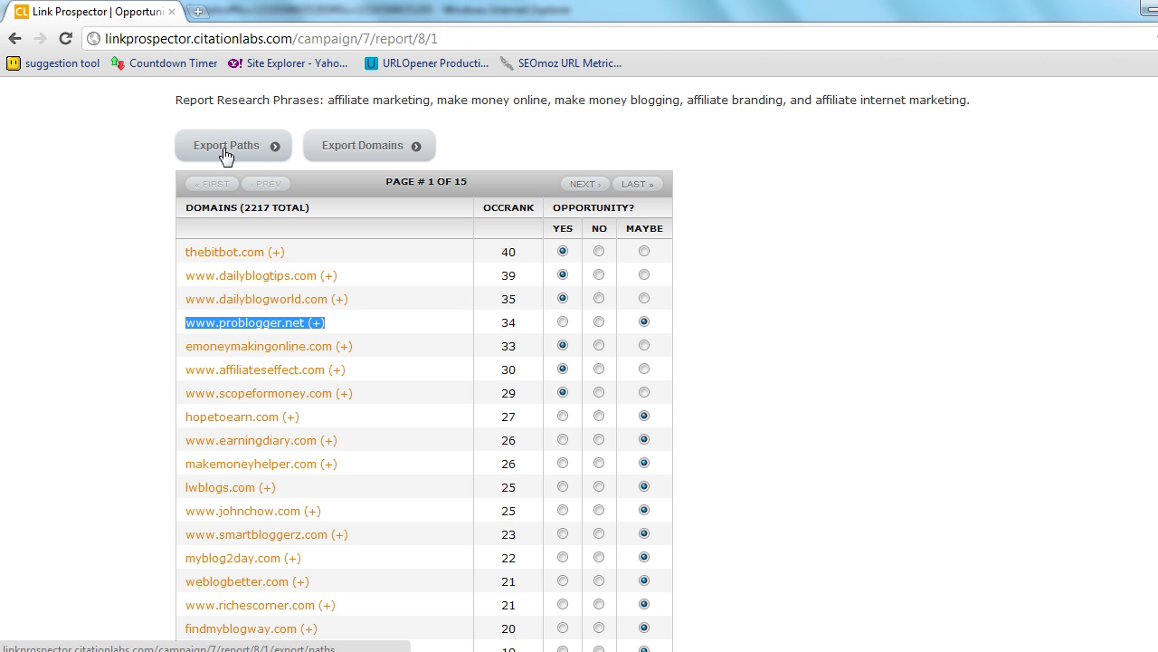
- Expand and collapse the path lists of thebitbot.com and problogger.net
{"action": "left_click", "coordinate": [276, 254]}
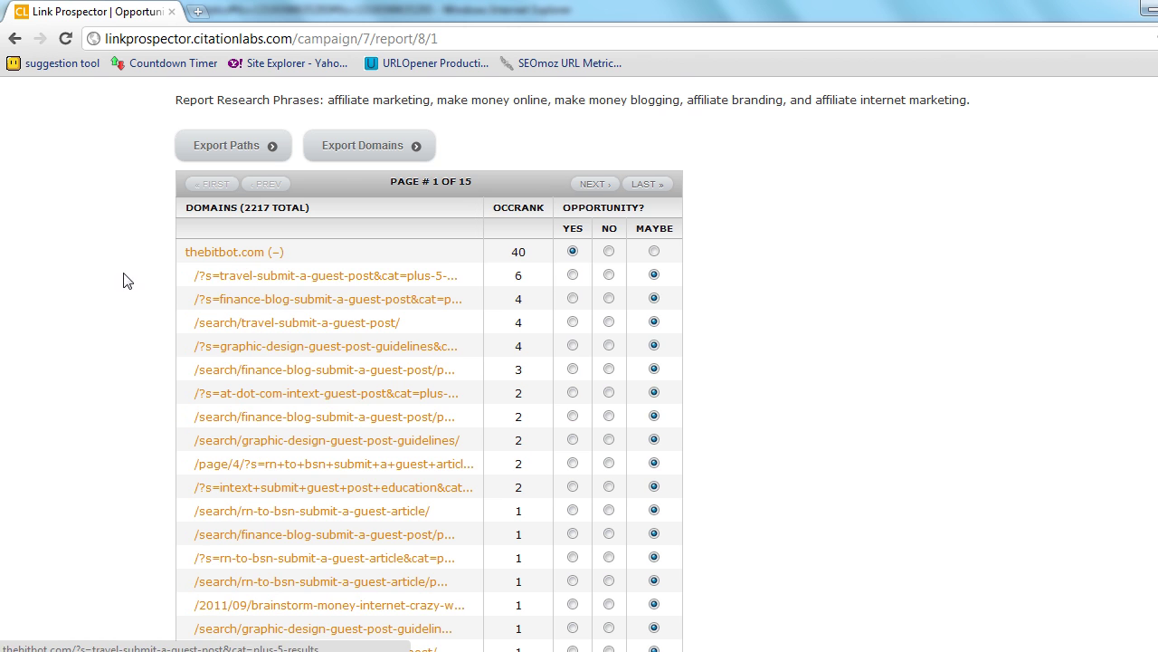
{"action": "scroll", "coordinate": [90, 258], "scroll_direction": "down", "scroll_amount": 1}
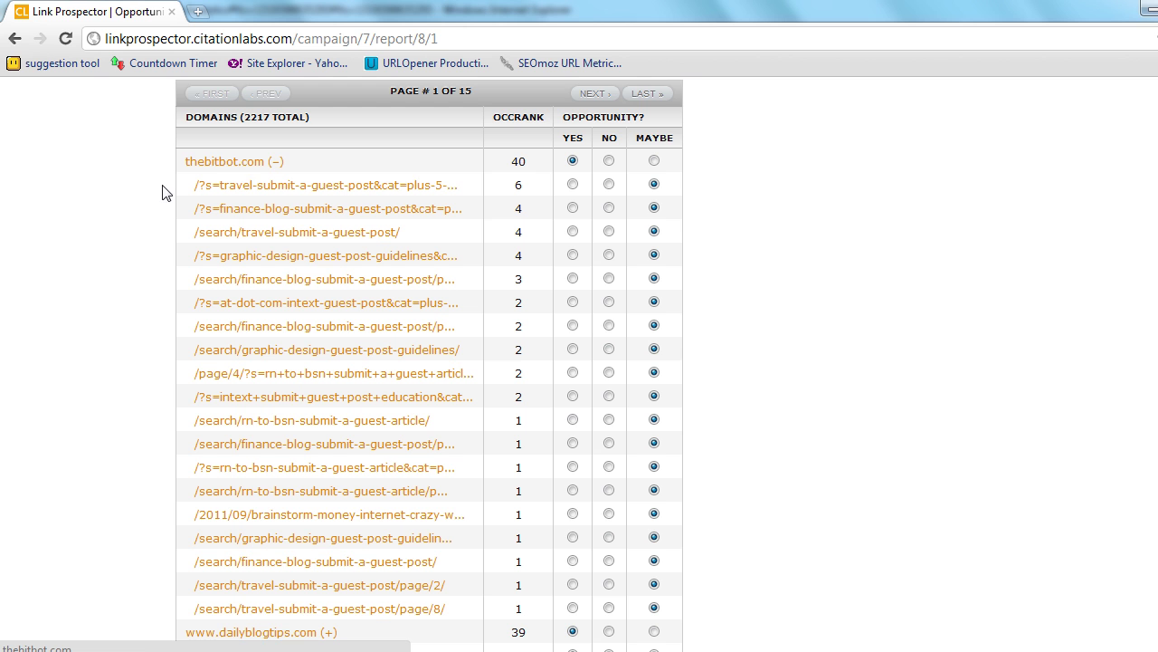
{"action": "scroll", "coordinate": [157, 217], "scroll_direction": "down", "scroll_amount": 1}
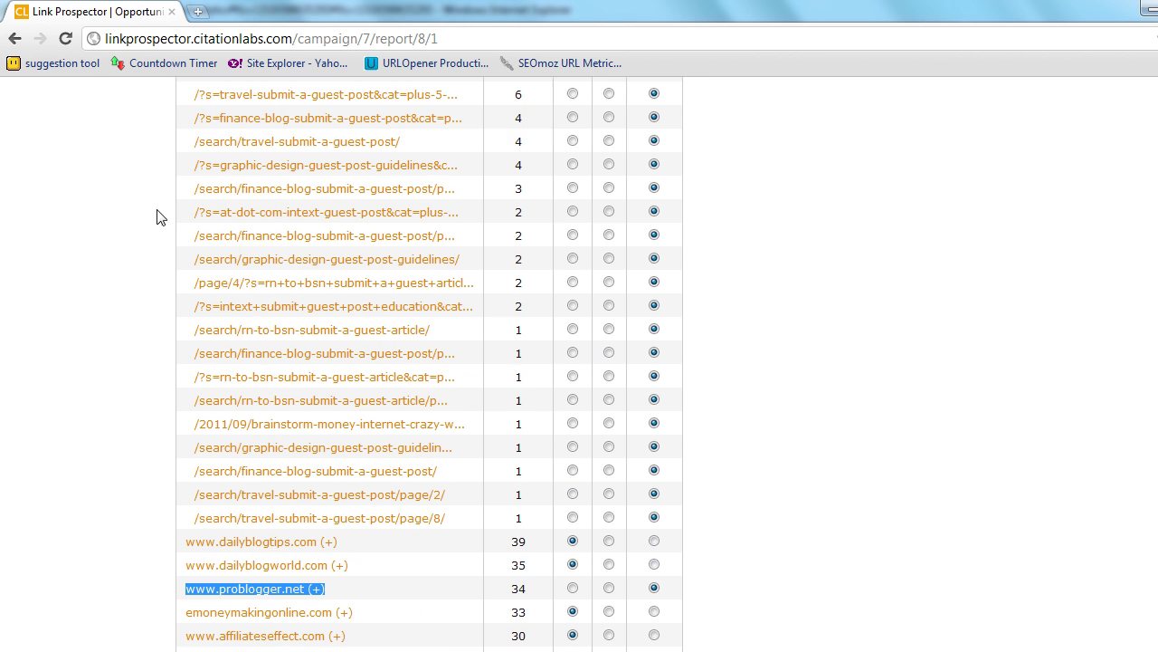
{"action": "scroll", "coordinate": [156, 217], "scroll_direction": "up", "scroll_amount": 1}
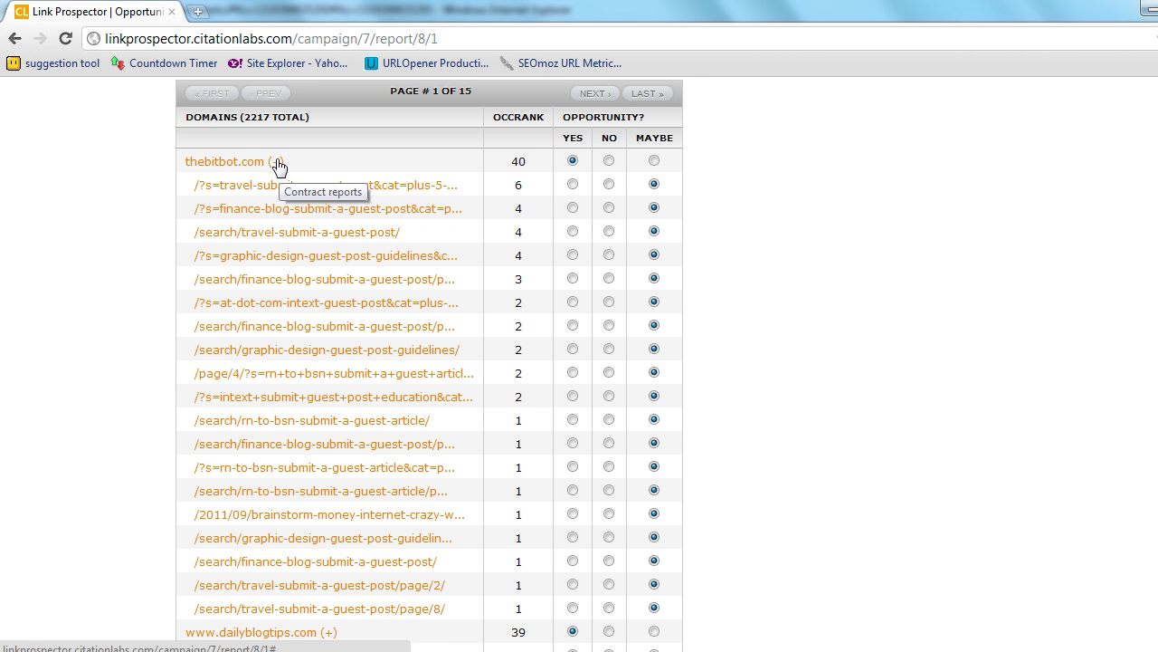
{"action": "left_click", "coordinate": [278, 164]}
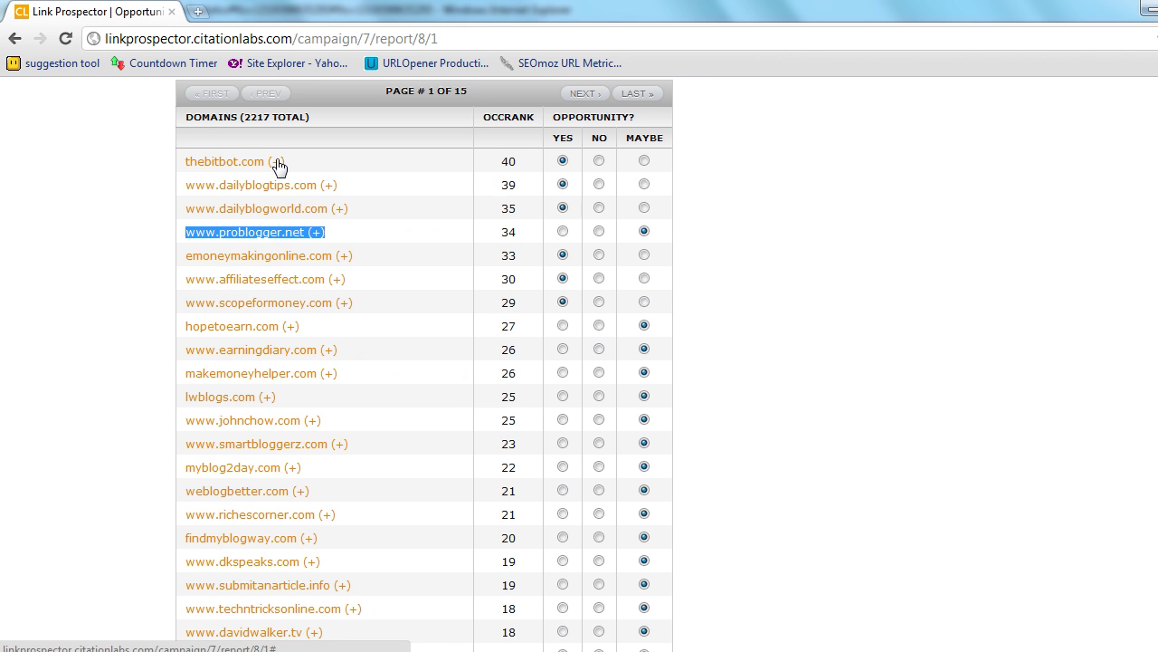
{"action": "left_click", "coordinate": [318, 233]}
{"action": "scroll", "coordinate": [110, 270], "scroll_direction": "down", "scroll_amount": 3}
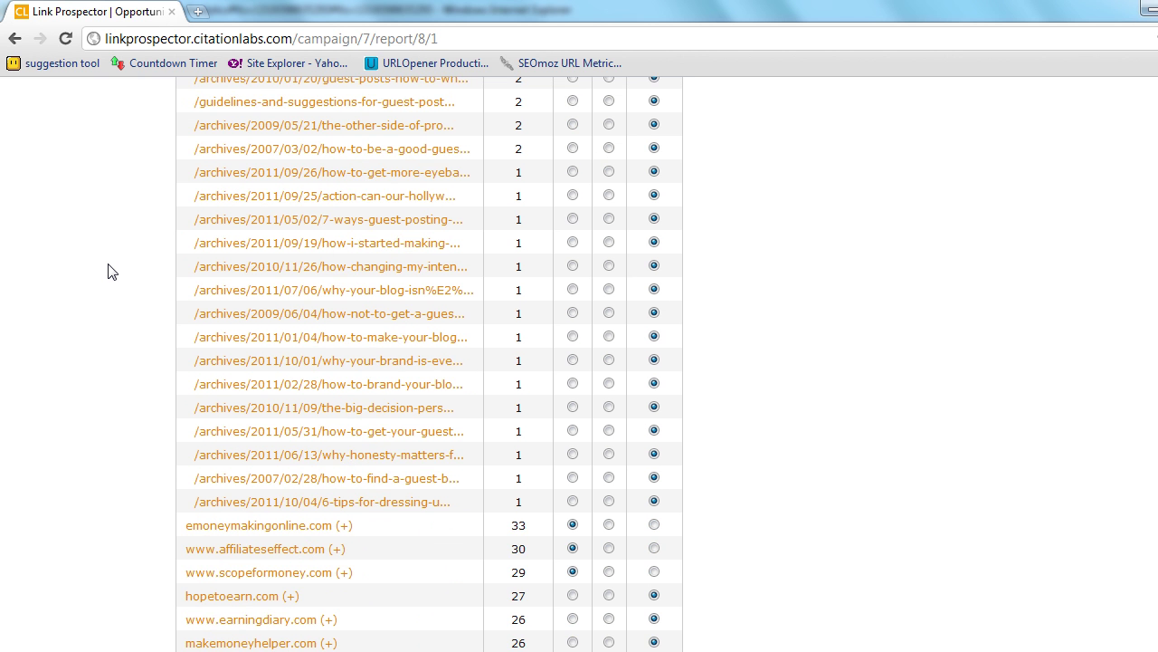
{"action": "scroll", "coordinate": [109, 271], "scroll_direction": "up", "scroll_amount": 2}
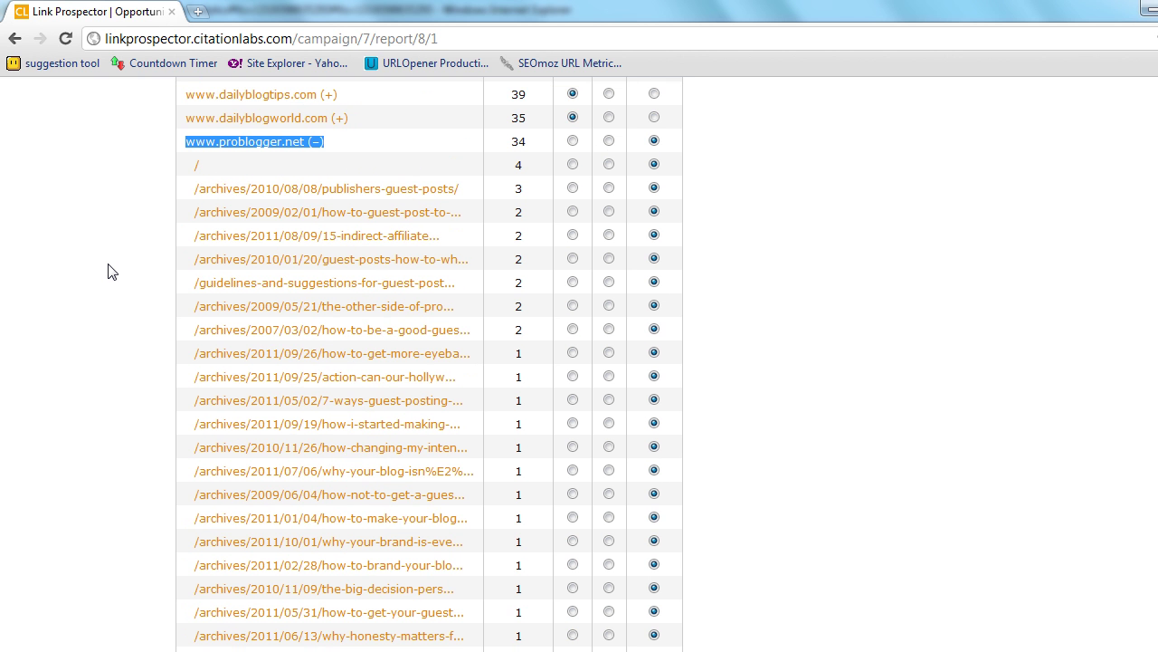
{"action": "left_click", "coordinate": [313, 143]}
- Expand screamingtips.com to show its seven guest-post paths, picking out /write-for-us
{"action": "scroll", "coordinate": [64, 259], "scroll_direction": "down", "scroll_amount": 1}
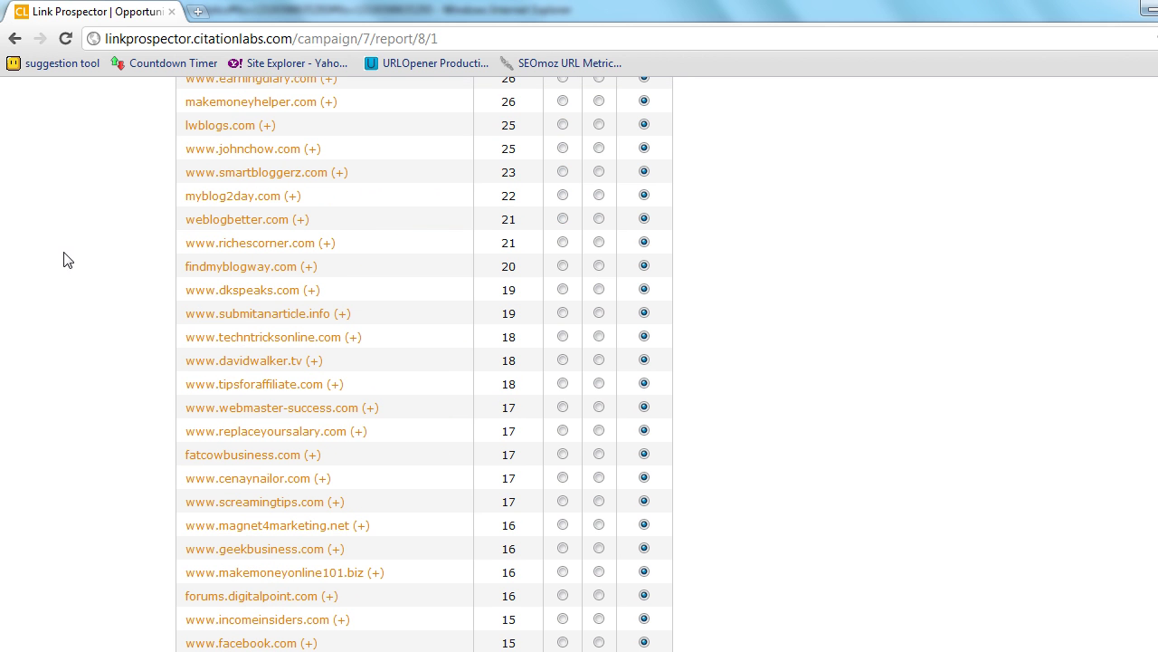
{"action": "left_click", "coordinate": [335, 502]}
{"action": "scroll", "coordinate": [109, 380], "scroll_direction": "down", "scroll_amount": 1}
{"action": "scroll", "coordinate": [108, 380], "scroll_direction": "down", "scroll_amount": 1}
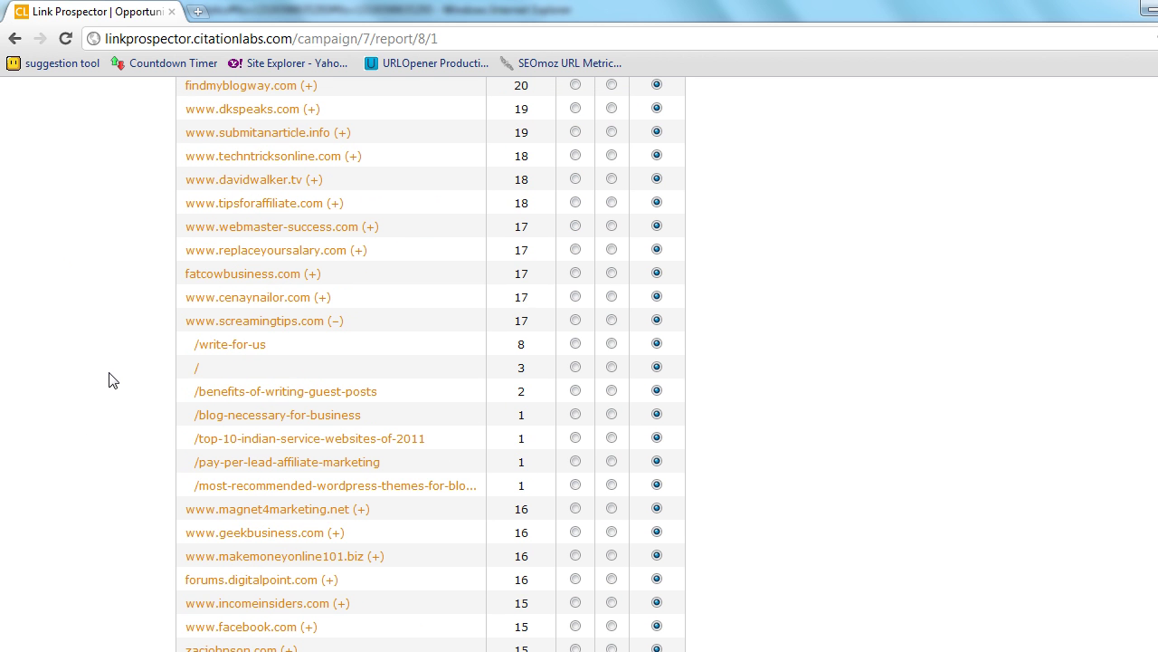
{"action": "left_click_drag", "start_coordinate": [267, 344], "coordinate": [196, 344]}
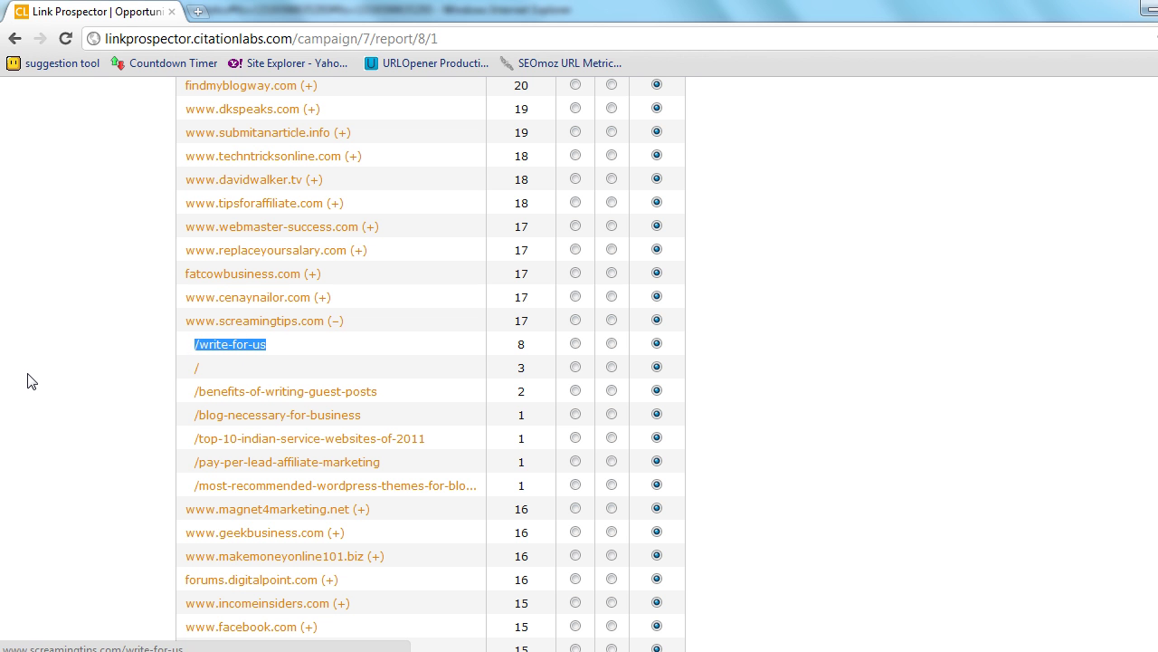
{"action": "scroll", "coordinate": [29, 376], "scroll_direction": "up", "scroll_amount": 3}
{"action": "scroll", "coordinate": [30, 376], "scroll_direction": "up", "scroll_amount": 4}
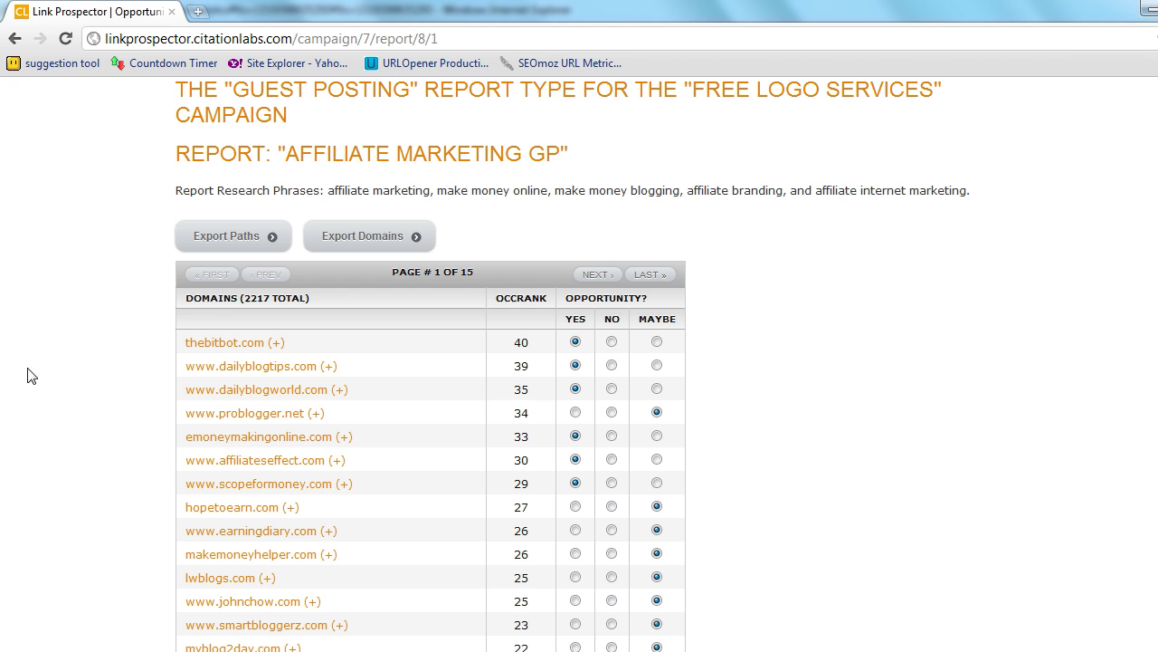
{"action": "scroll", "coordinate": [342, 242], "scroll_direction": "down", "scroll_amount": 1}
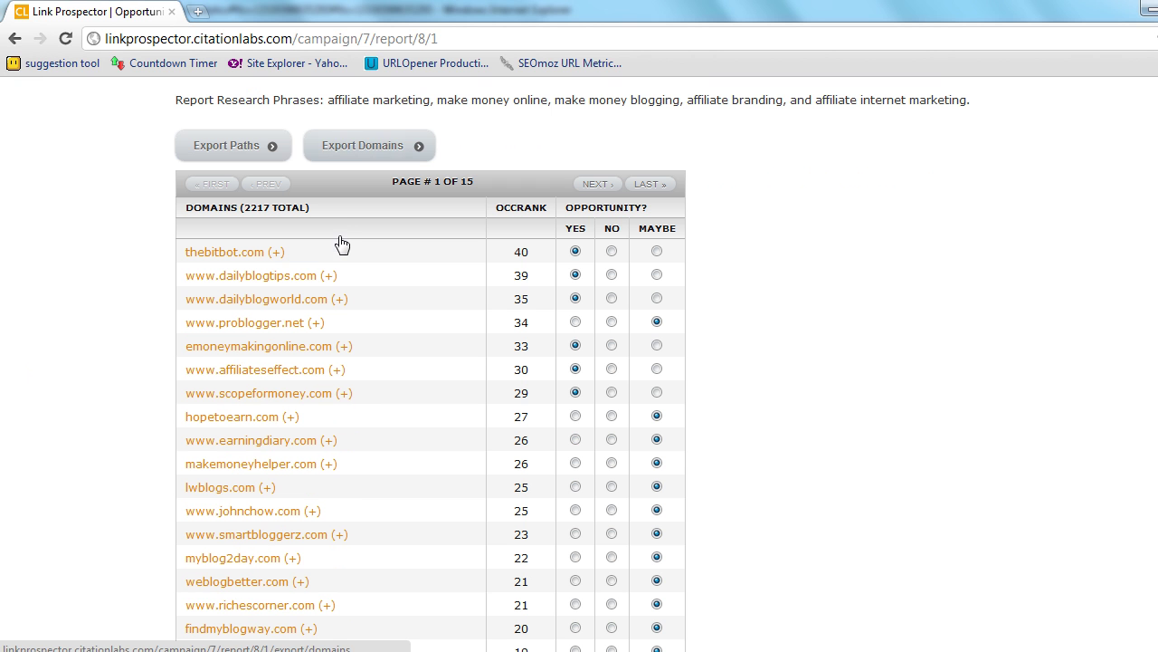
- Export the domains to Domains-Export (22).csv and check its yes/? column in Calc
{"action": "left_click", "coordinate": [362, 147]}
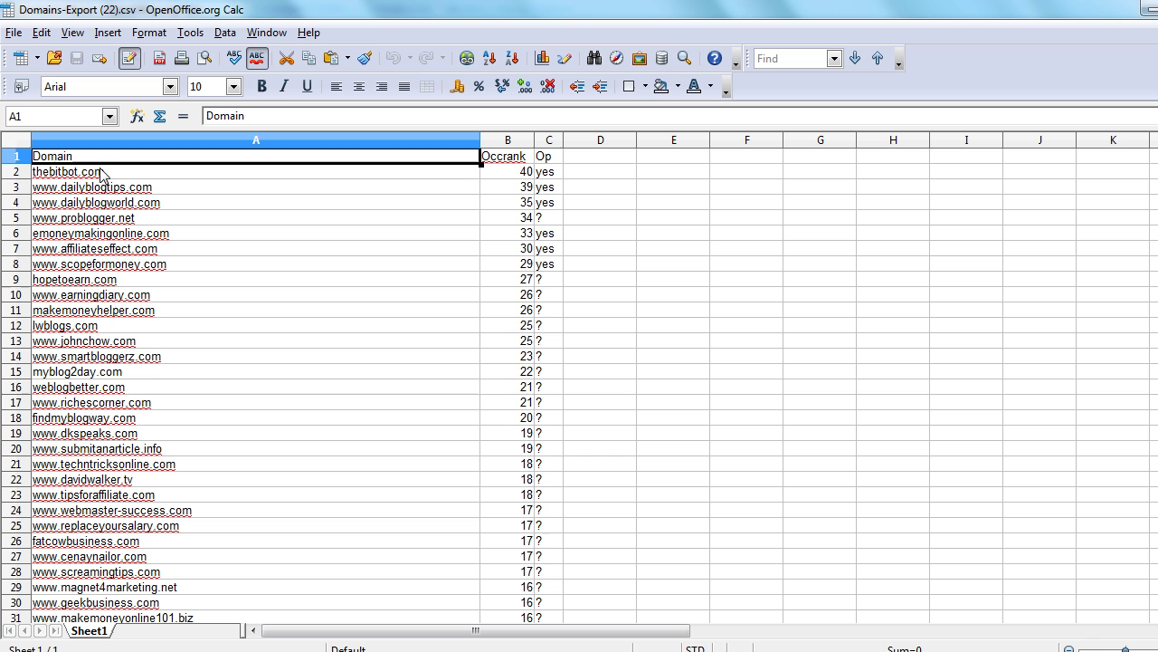
{"action": "left_click", "coordinate": [545, 159]}
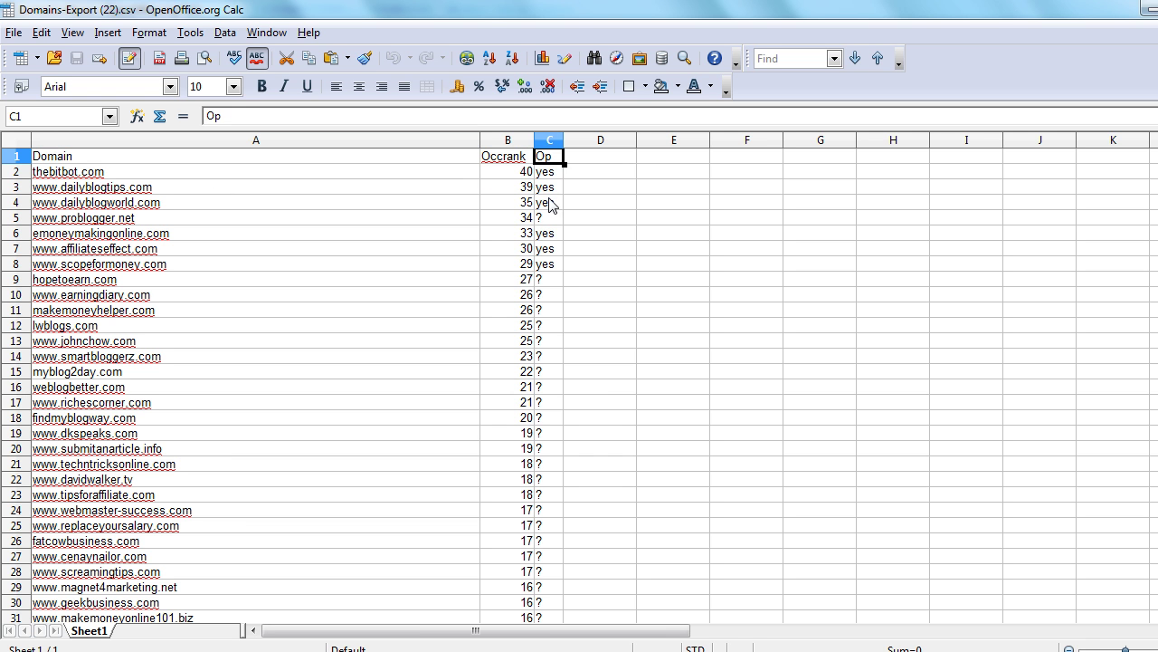
{"action": "key", "text": "Down"}
{"action": "key", "text": "Down"}
{"action": "key", "text": "Down"}
{"action": "key", "text": "Down"}
{"action": "key", "text": "Down"}
{"action": "key", "text": "Down"}
{"action": "key", "text": "Down"}
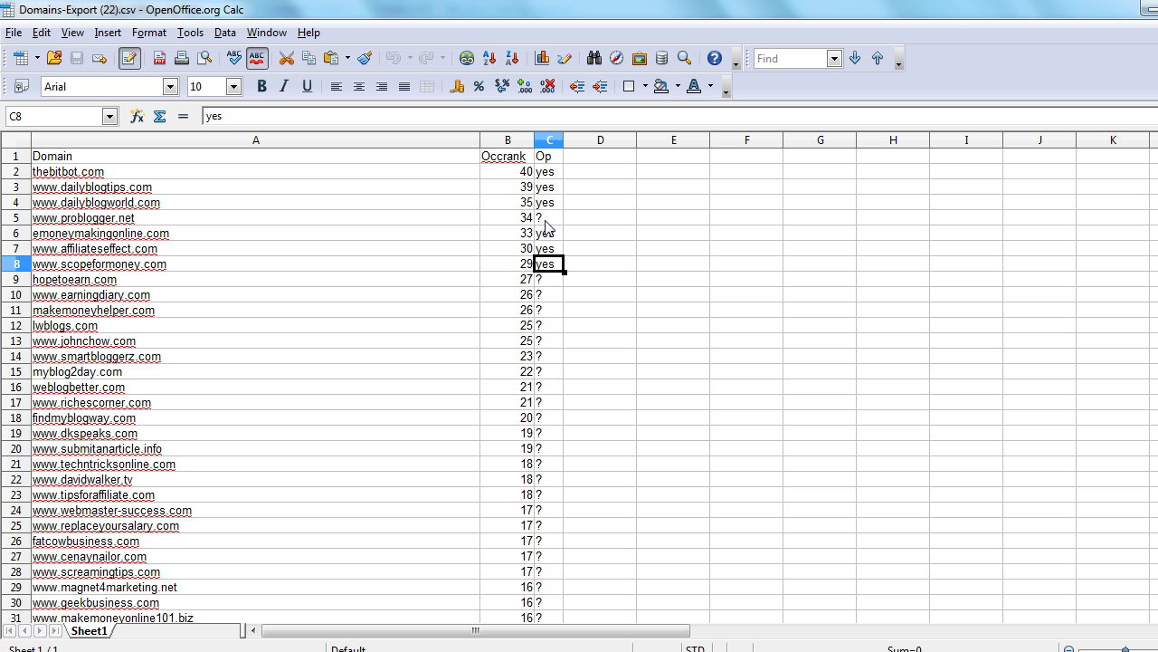
{"action": "key", "text": "Up"}
{"action": "key", "text": "Up"}
{"action": "key", "text": "Up"}
{"action": "key", "text": "Down"}
{"action": "key", "text": "Down"}
{"action": "key", "text": "Down"}
{"action": "key", "text": "Down"}
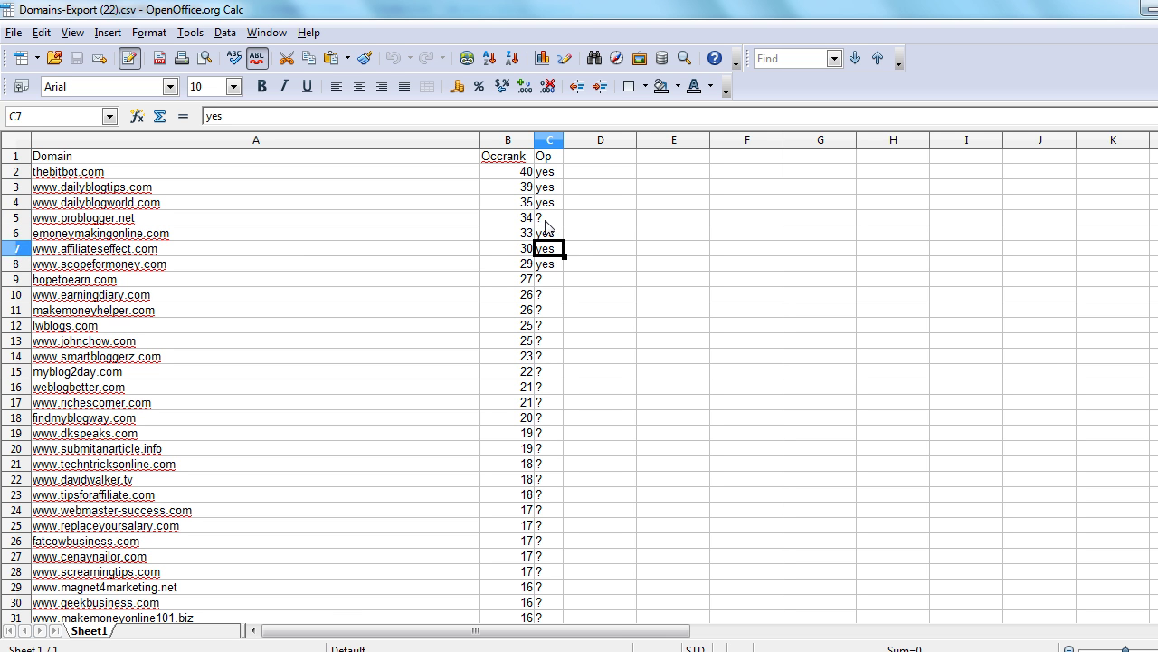
{"action": "scroll", "coordinate": [543, 245], "scroll_direction": "down", "scroll_amount": 1}
{"action": "scroll", "coordinate": [370, 207], "scroll_direction": "up", "scroll_amount": 1}
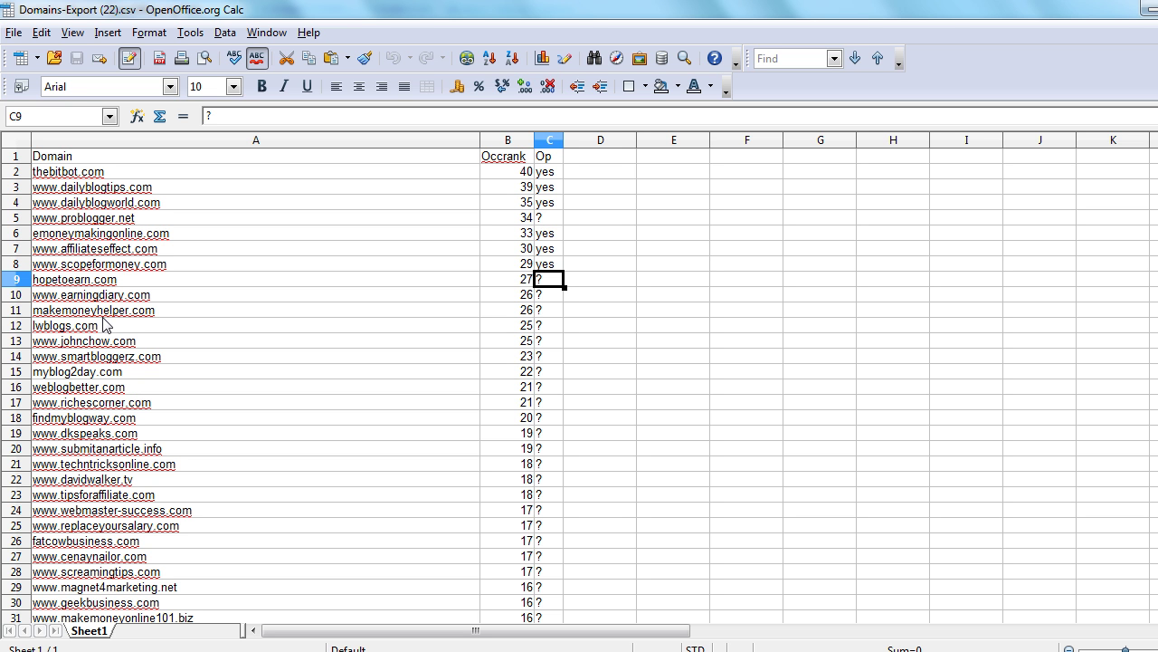
{"action": "key", "text": "alt+Tab"}
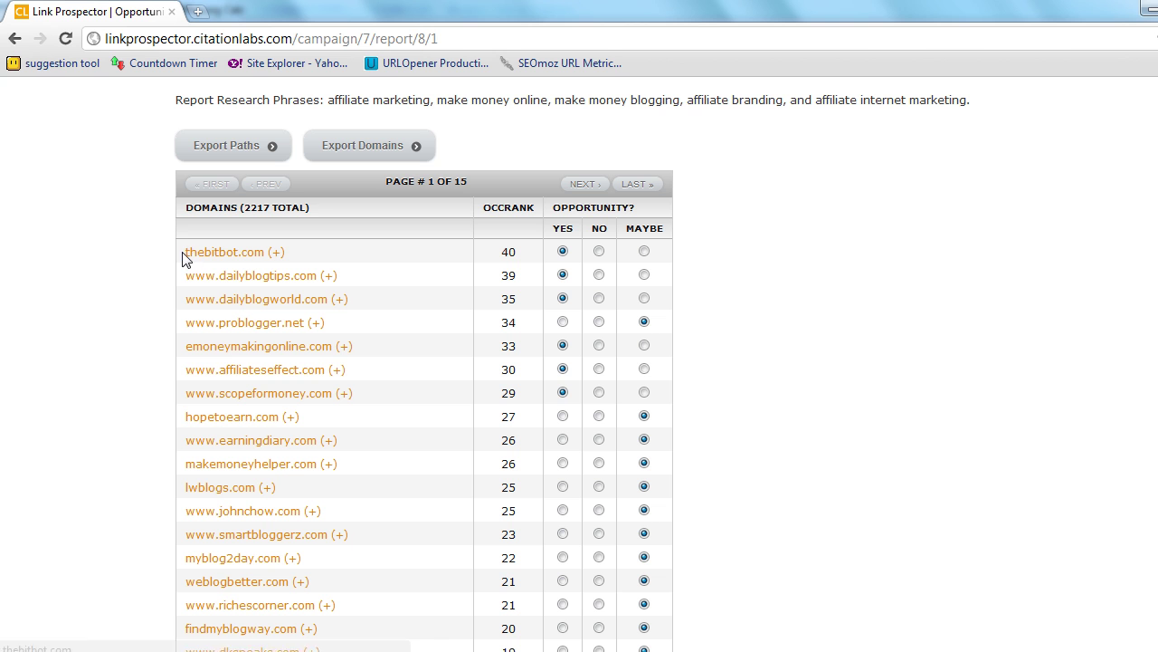
- Select thebitbot.com in the report table, then go back to the campaigns home page
{"action": "left_click_drag", "start_coordinate": [186, 253], "coordinate": [263, 254]}
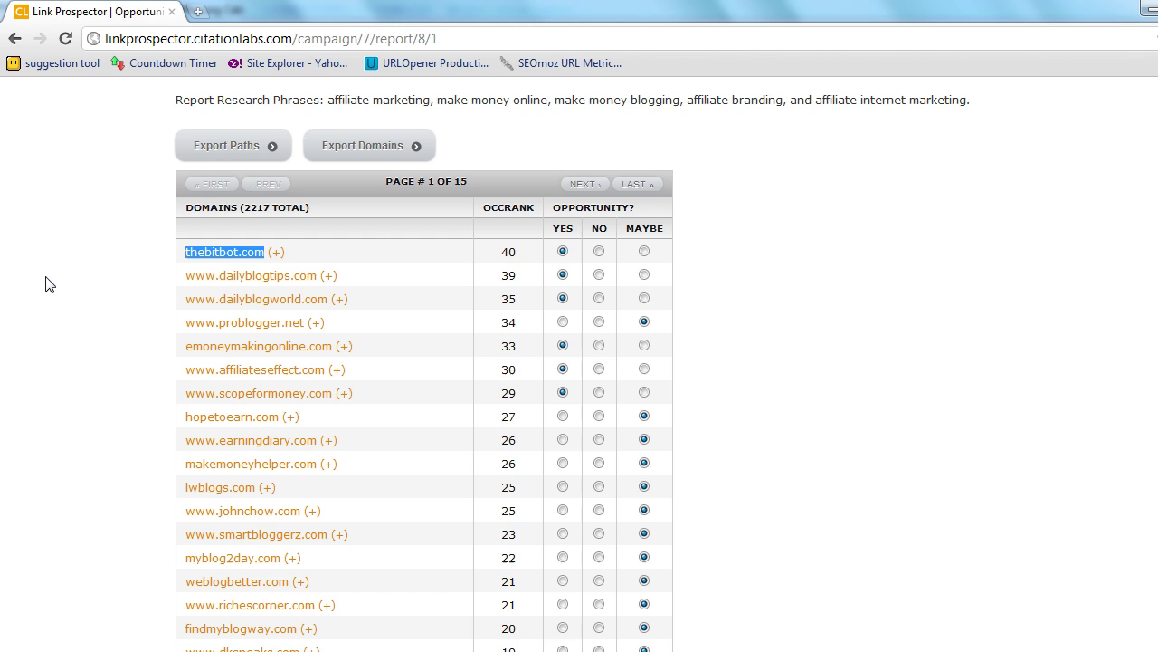
{"action": "key", "text": "alt+Left"}
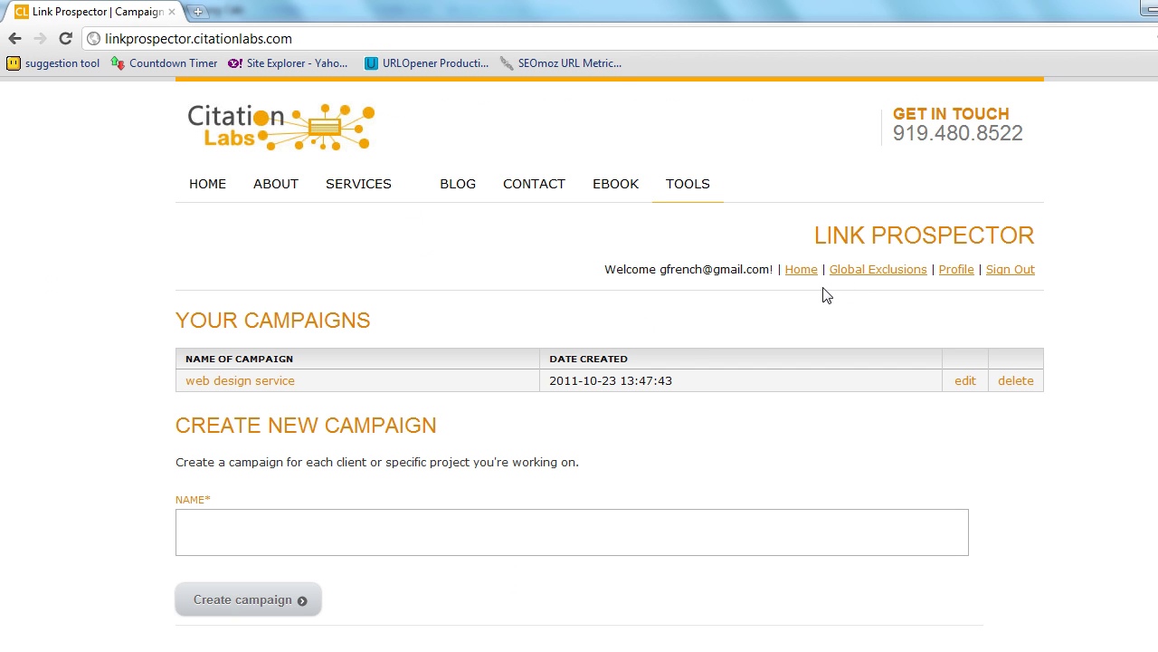
- Enter thebitbot.com, facebook.com and google.com one per line in the Global Exclusions list
{"action": "left_click", "coordinate": [865, 275]}
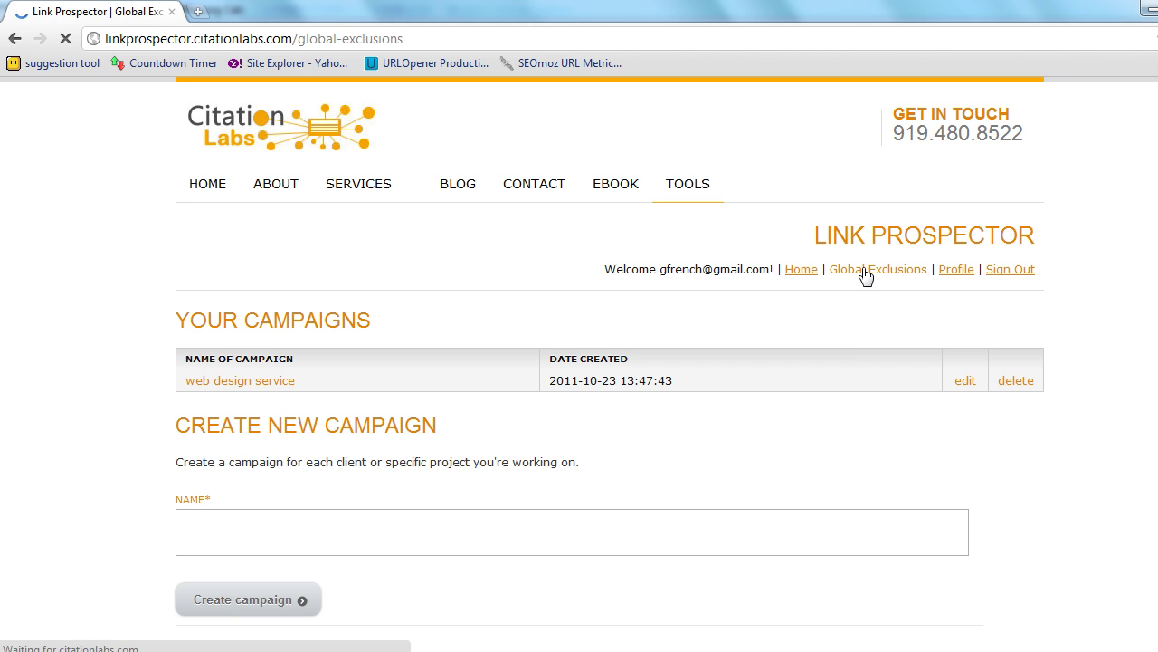
{"action": "left_click", "coordinate": [326, 429]}
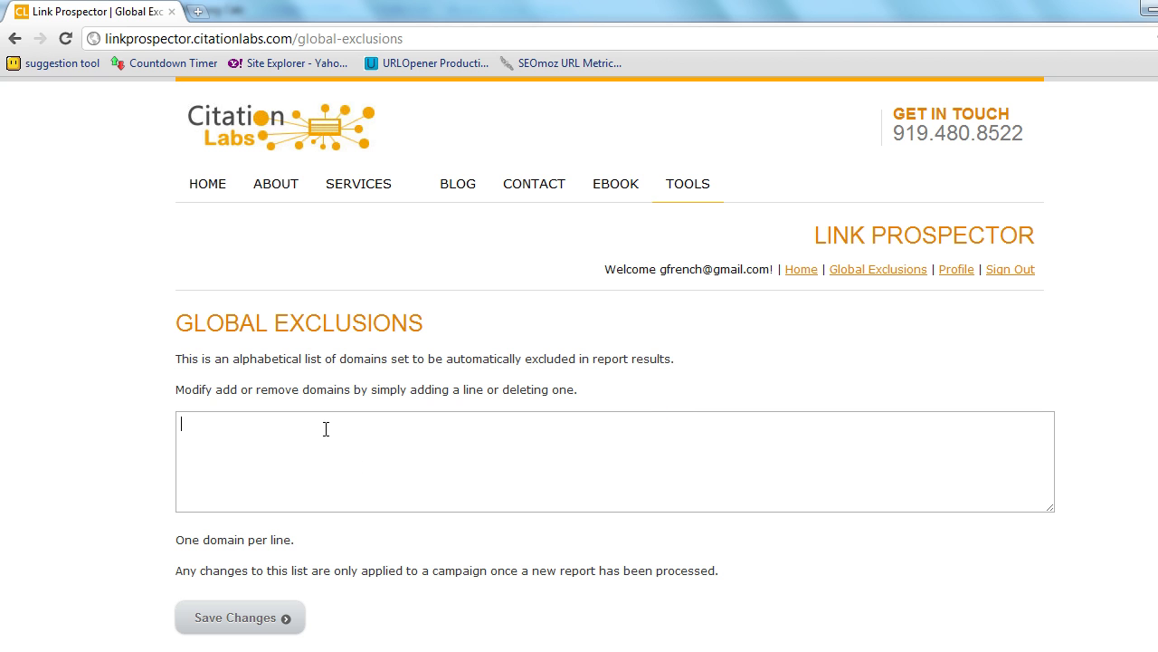
{"action": "type", "text": "thebitbot.com"}
{"action": "key", "text": "Return"}
{"action": "type", "text": "facebook.com "}
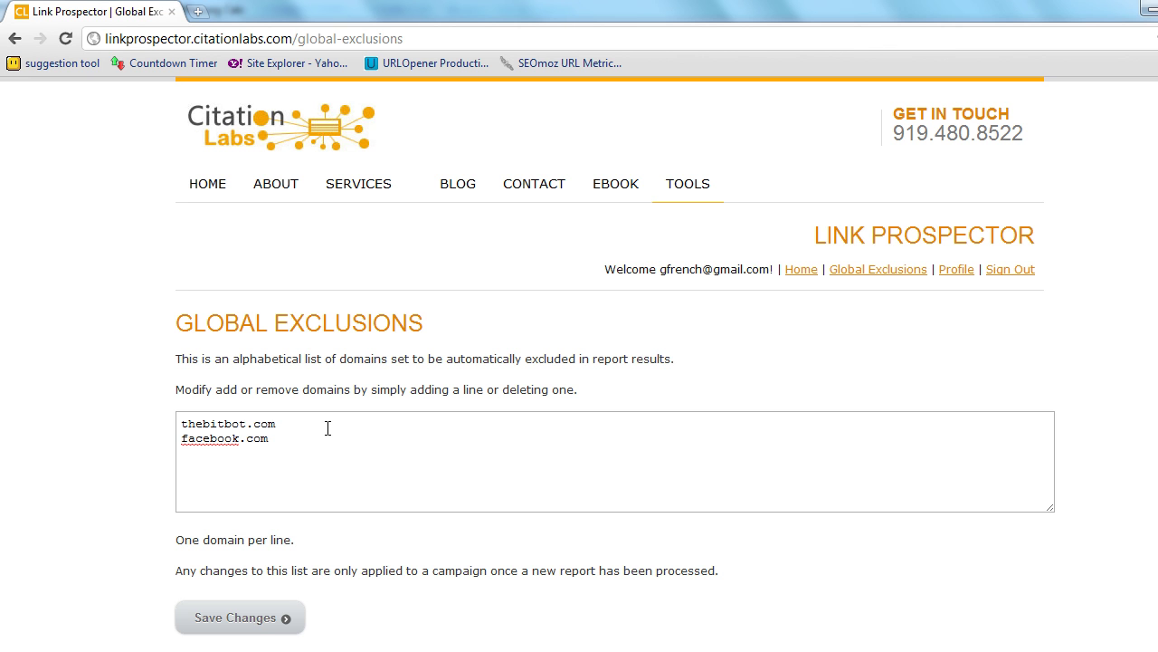
{"action": "type", "text": "google.com"}
- Delete facebook.com so only thebitbot.com and google.com remain in the exclusions list
{"action": "left_click_drag", "start_coordinate": [269, 441], "coordinate": [124, 445]}
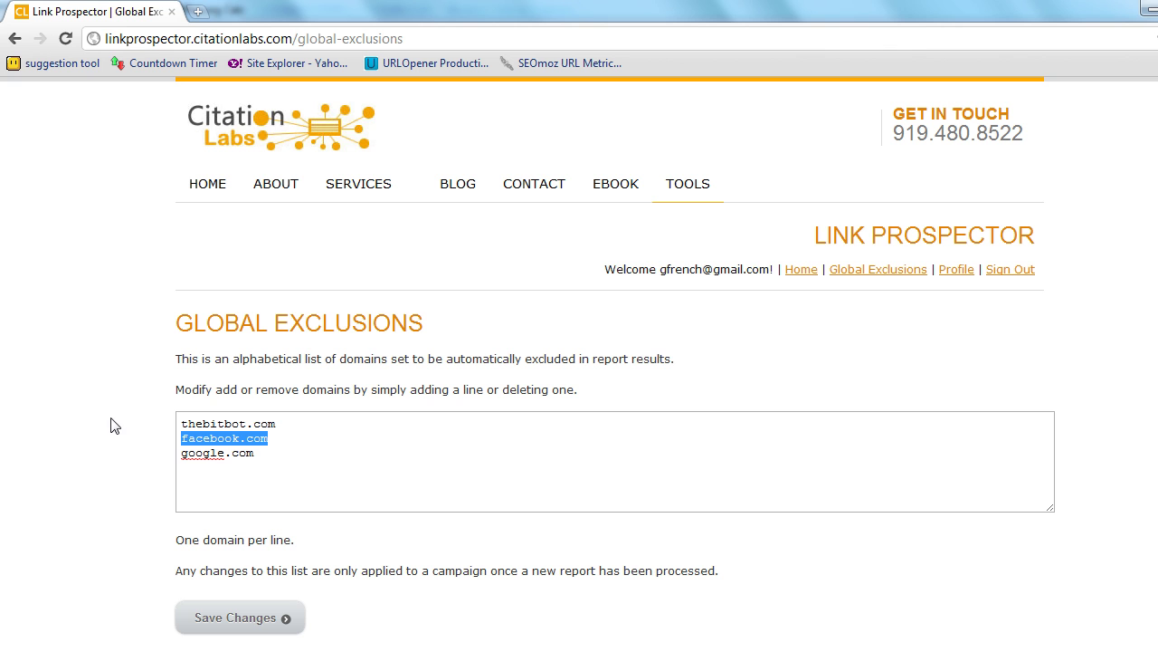
{"action": "key", "text": "Delete"}
{"action": "key", "text": "Delete"}
{"action": "left_click", "coordinate": [264, 450]}
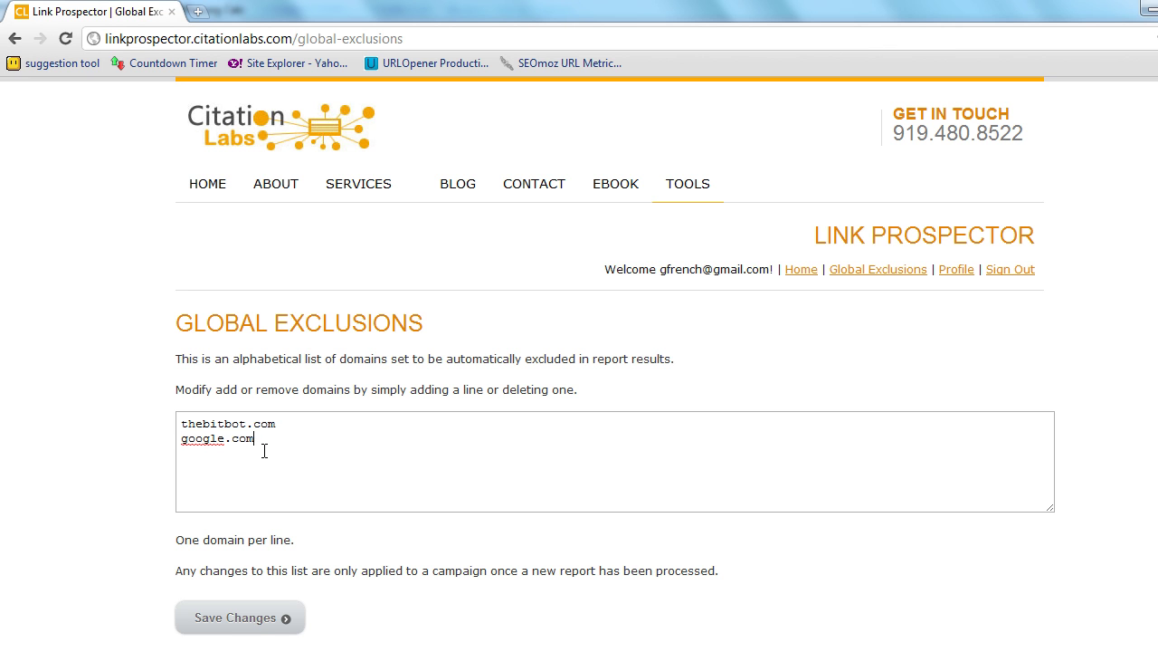